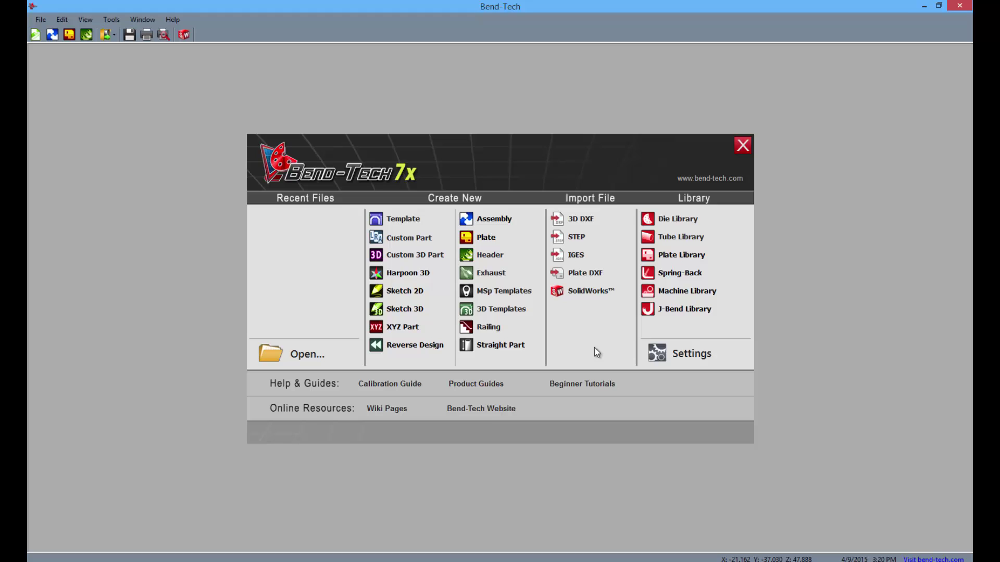
# Start a maximized header design and place a point 5 units in front of the origin
pyautogui.click(496, 256)
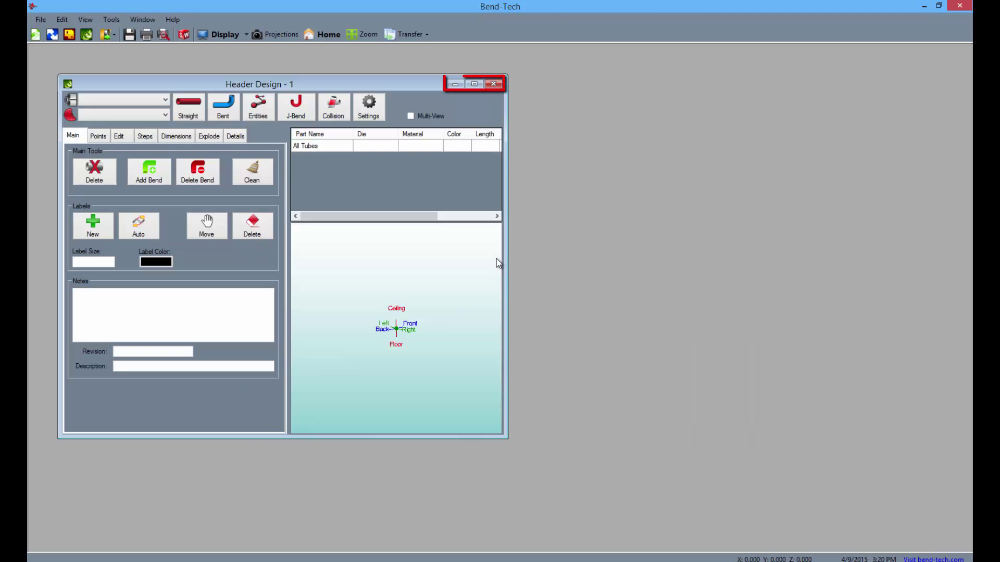
pyautogui.click(475, 85)
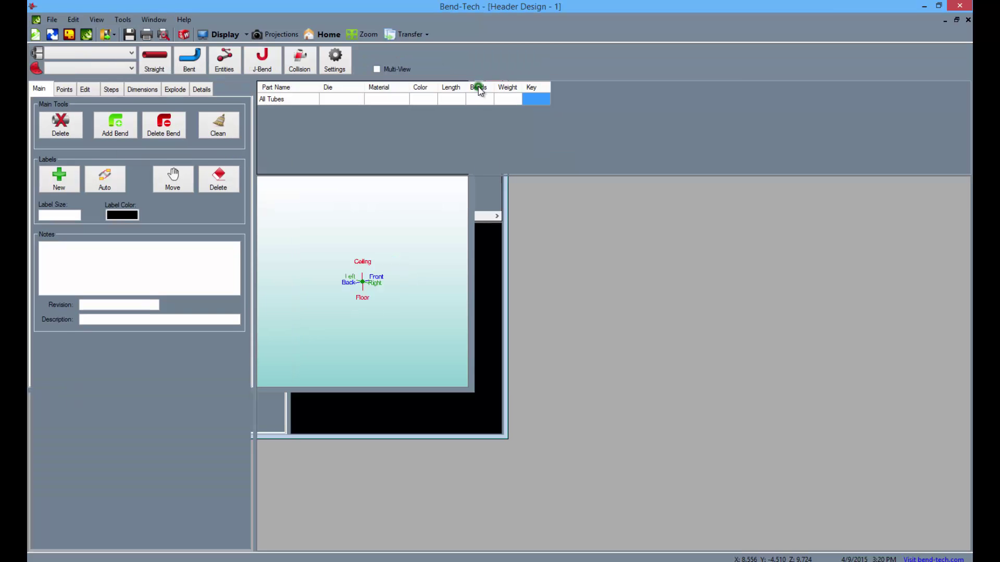
pyautogui.click(65, 91)
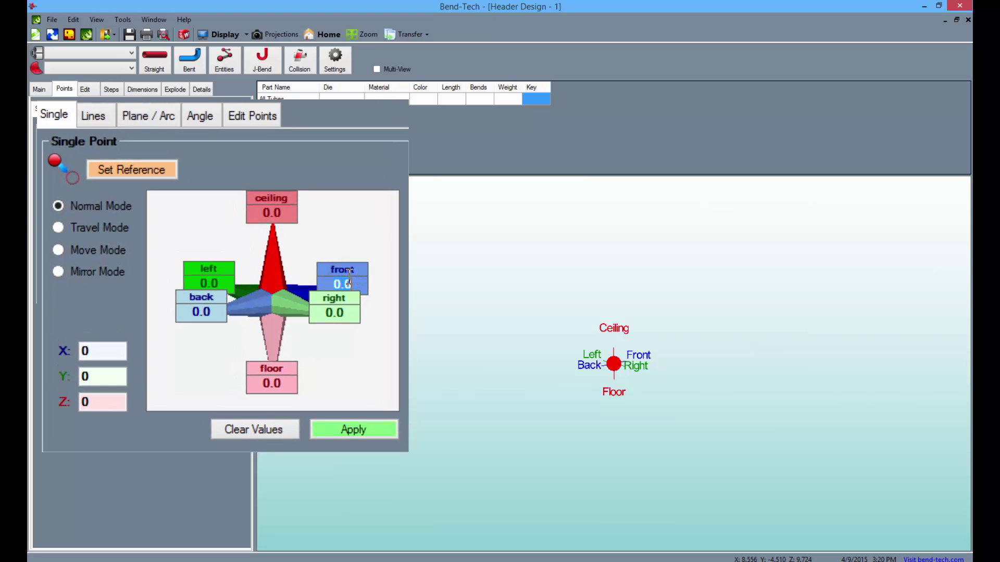
pyautogui.write('5')
pyautogui.click(352, 430)
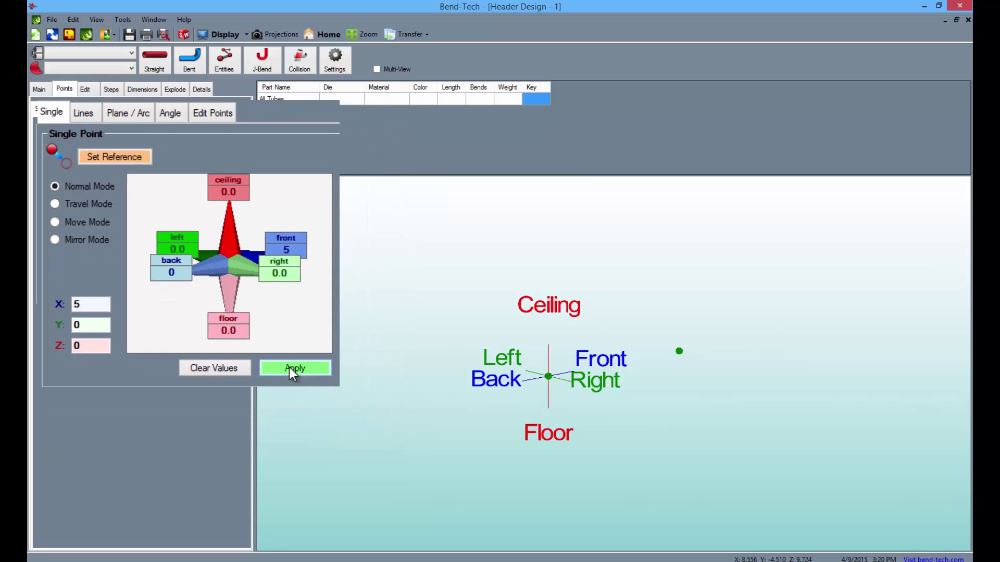
pyautogui.click(134, 110)
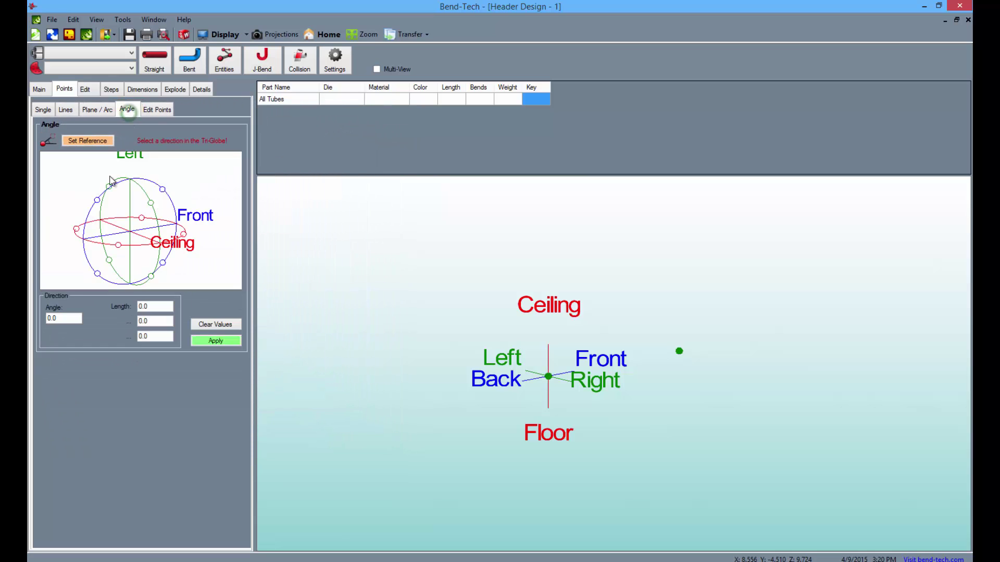
# Place a point at a 15° angle and 4.5 length from the first point
pyautogui.moveTo(214, 349); pyautogui.dragTo(226, 218)
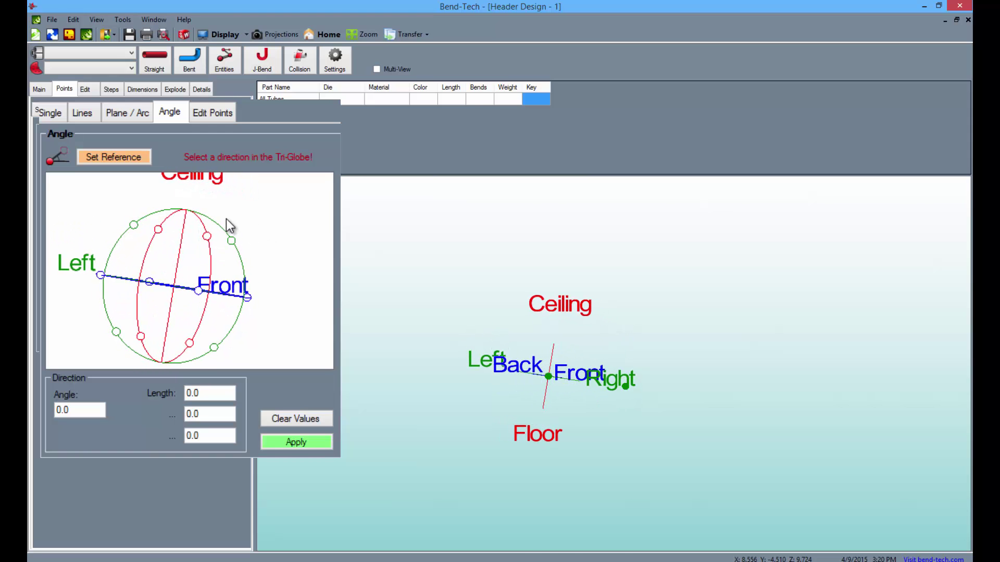
pyautogui.click(213, 348)
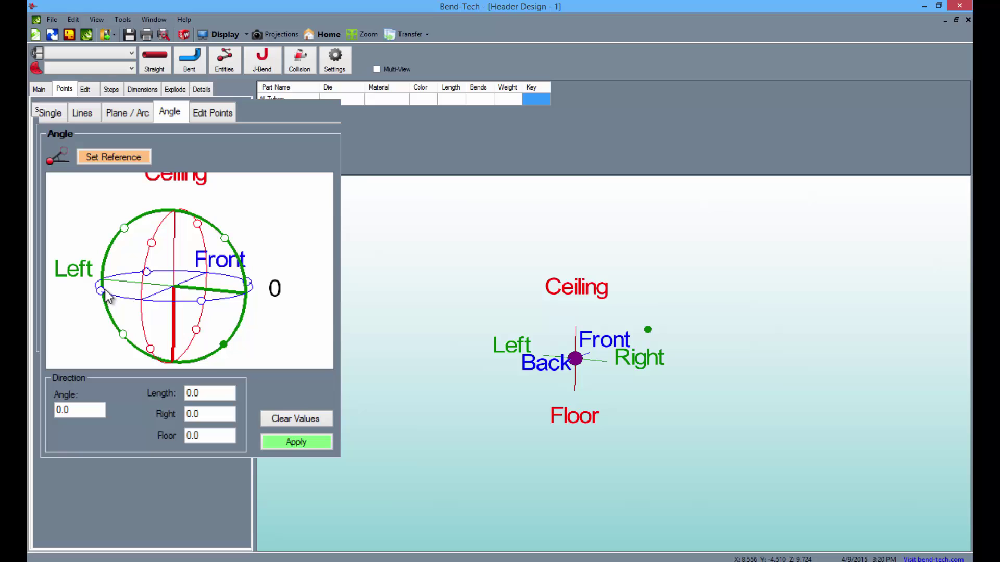
pyautogui.click(92, 409)
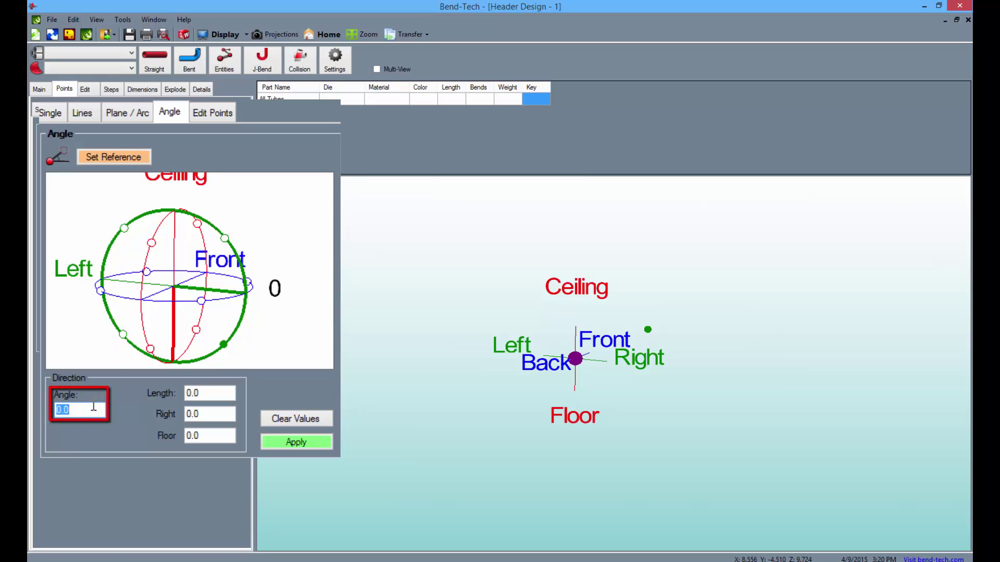
pyautogui.write('15')
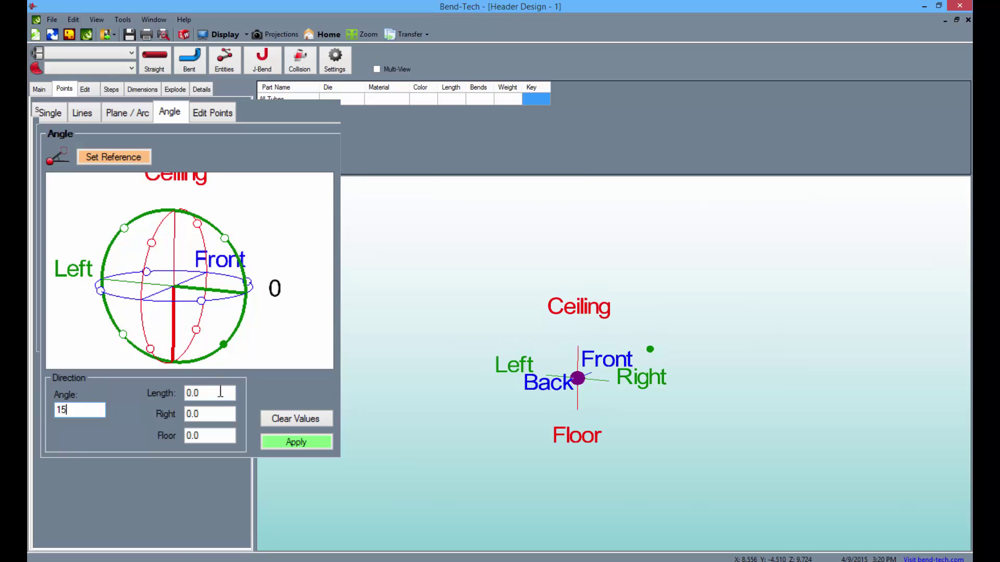
pyautogui.click(216, 393)
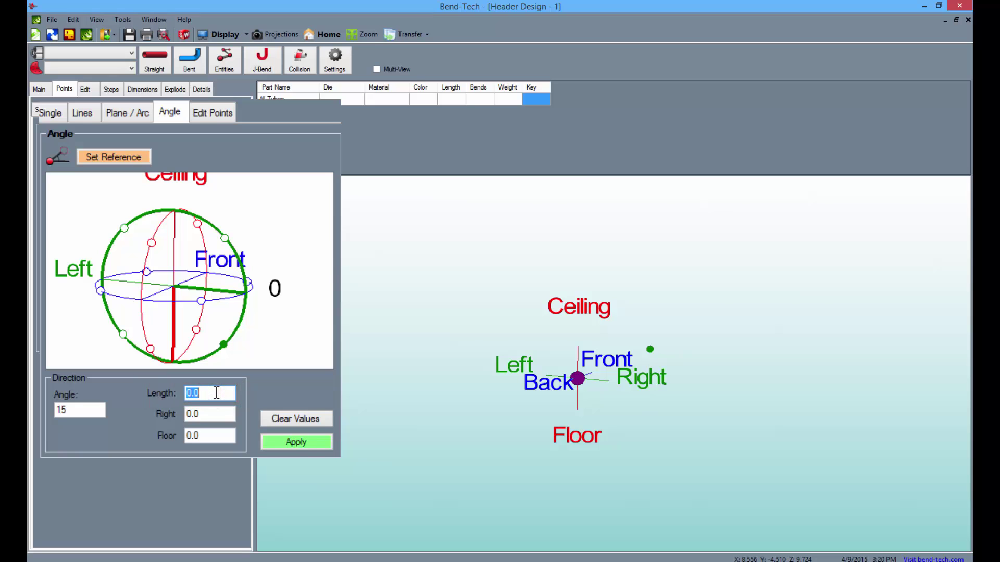
pyautogui.write('4.5')
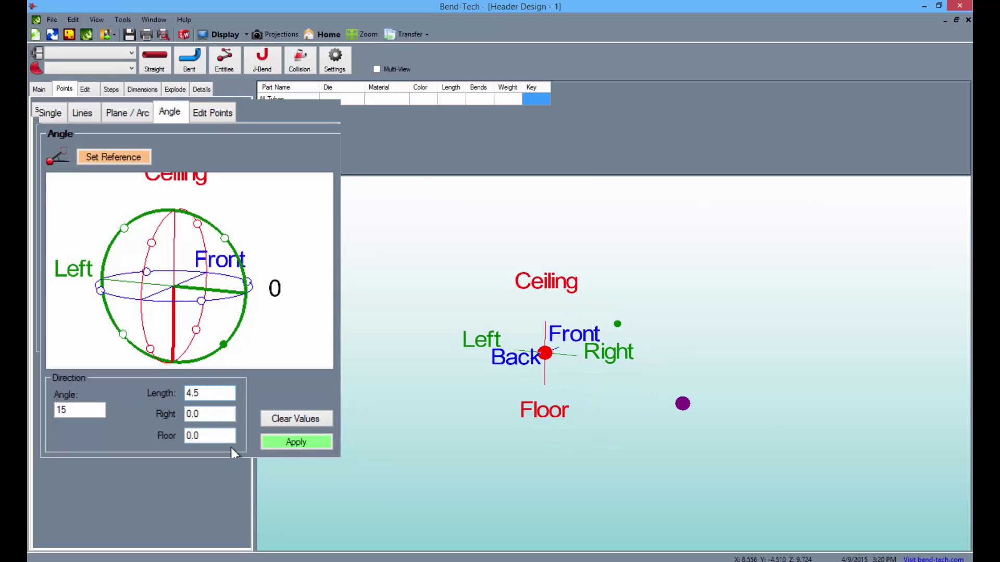
pyautogui.click(296, 442)
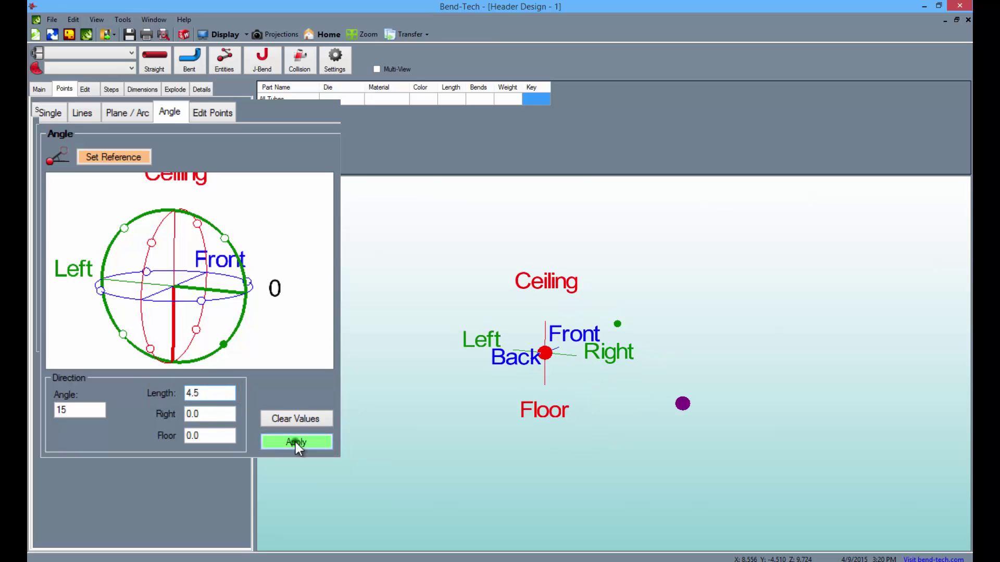
# Place another 15°, 4.5-length point using the new point as reference
pyautogui.click(617, 324)
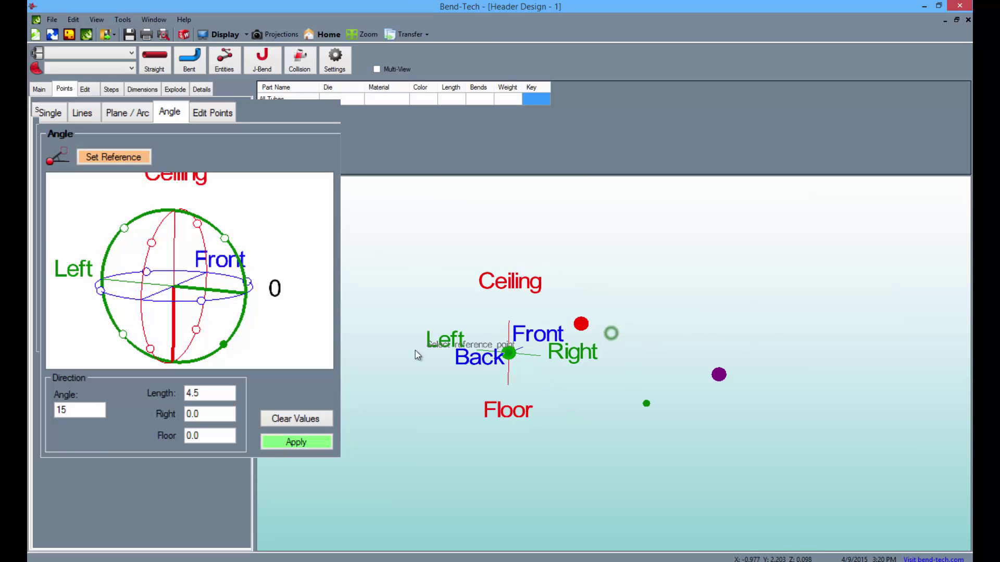
pyautogui.click(315, 444)
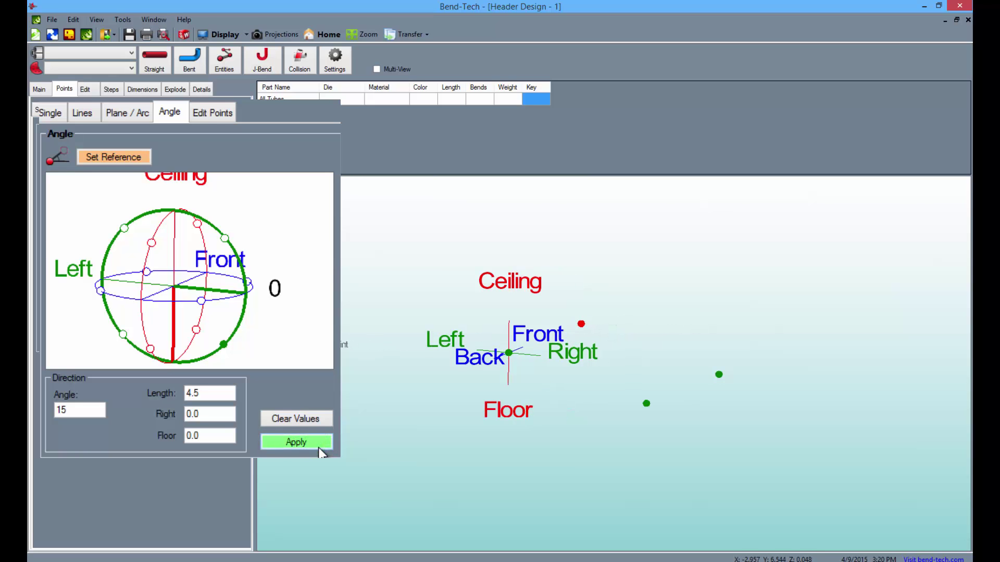
pyautogui.click(46, 109)
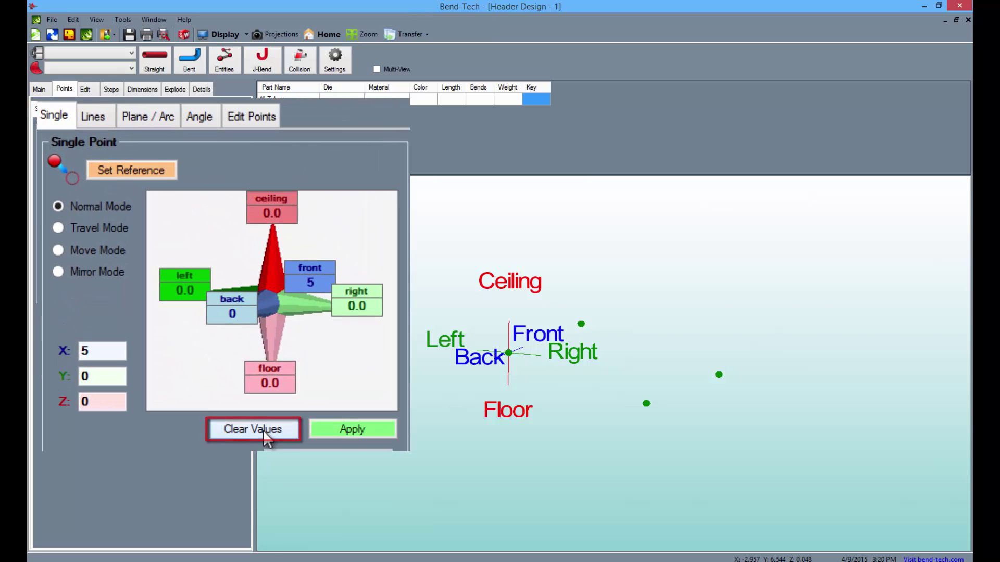
# Place a point at X -4, Y -6.25, Z -16 (back 4, floor 16, right 6.25)
pyautogui.click(264, 432)
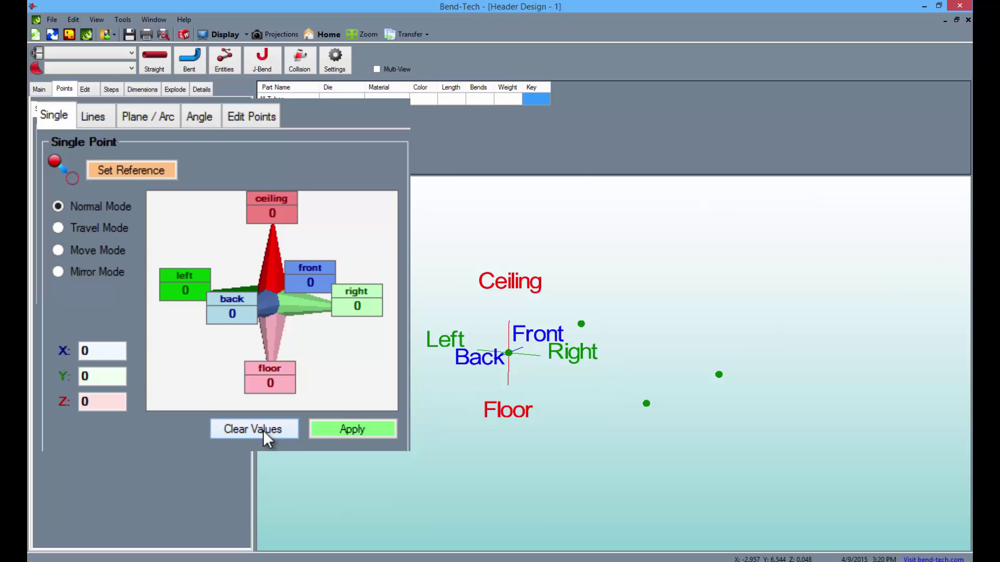
pyautogui.doubleClick(281, 383)
pyautogui.click(368, 311)
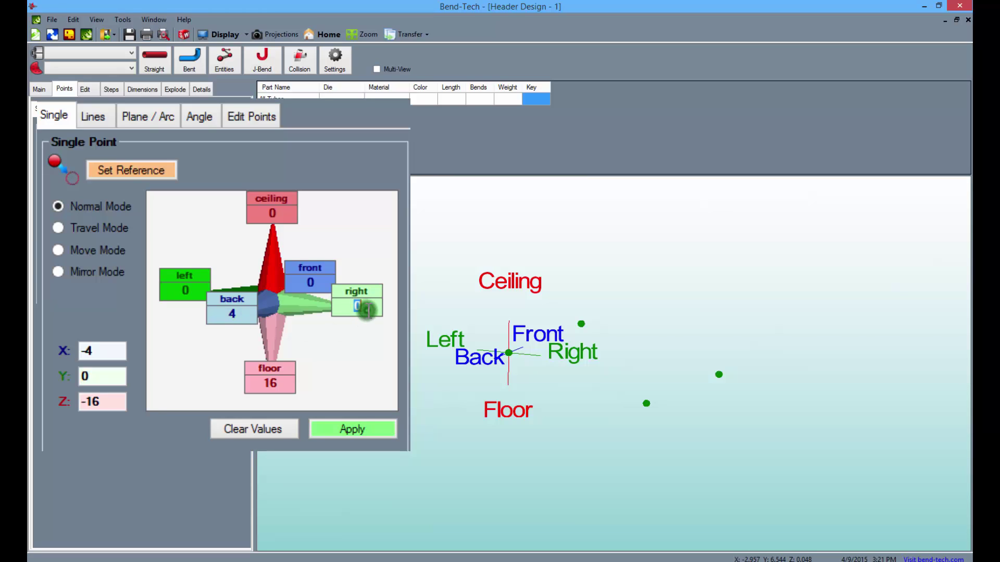
pyautogui.write('6')
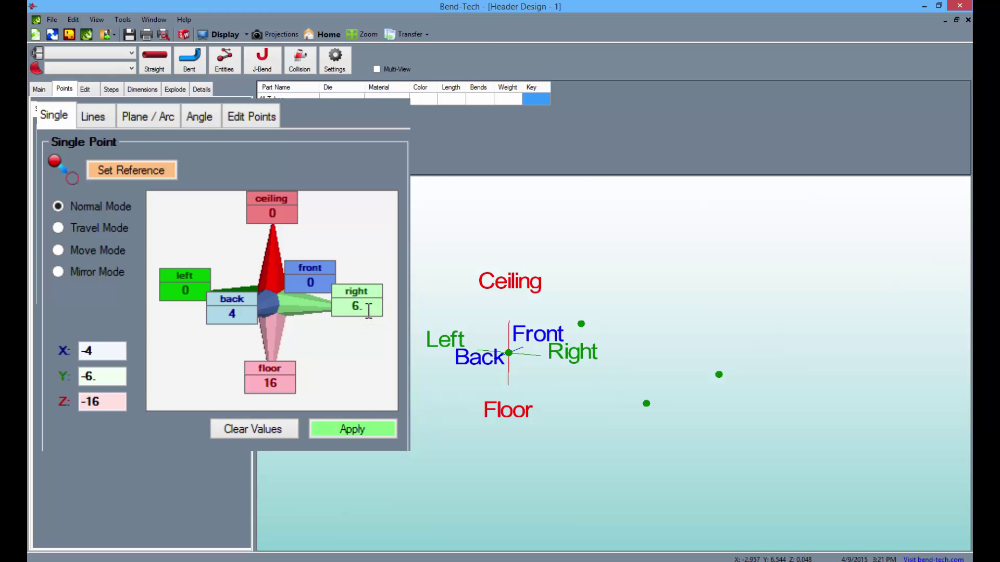
pyautogui.write('.25')
pyautogui.click(379, 436)
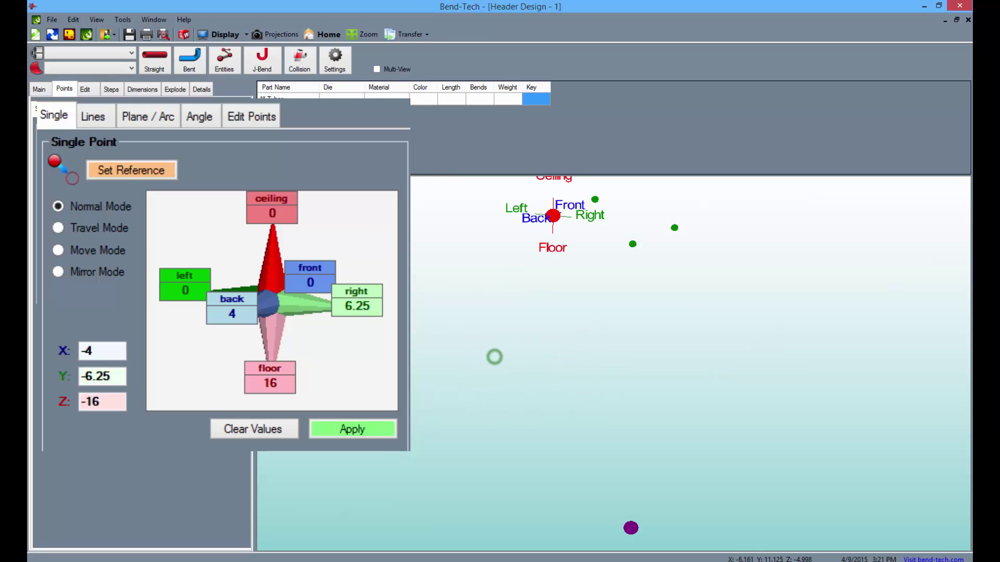
pyautogui.click(378, 438)
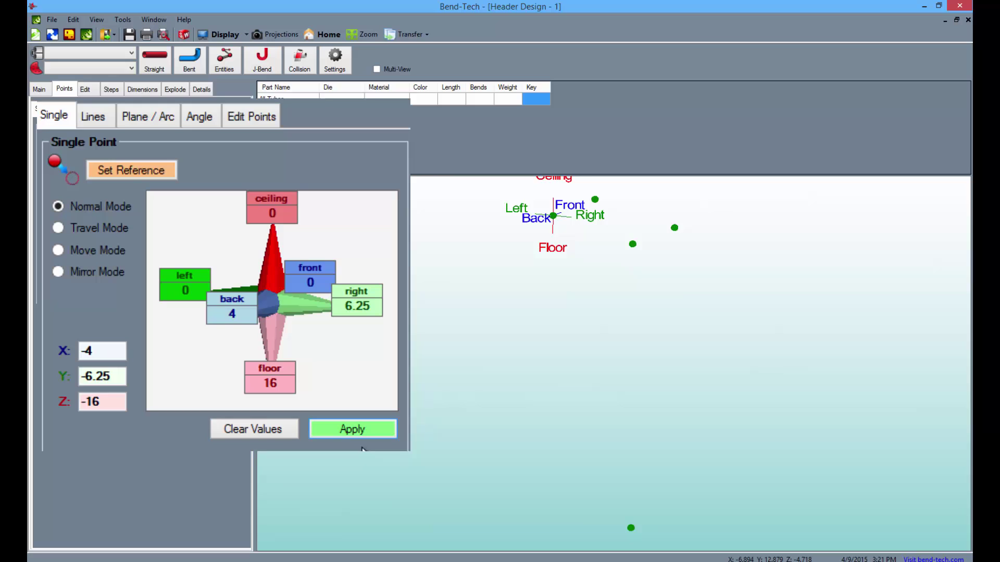
# Place a point 5 units left of the lowest point
pyautogui.click(252, 428)
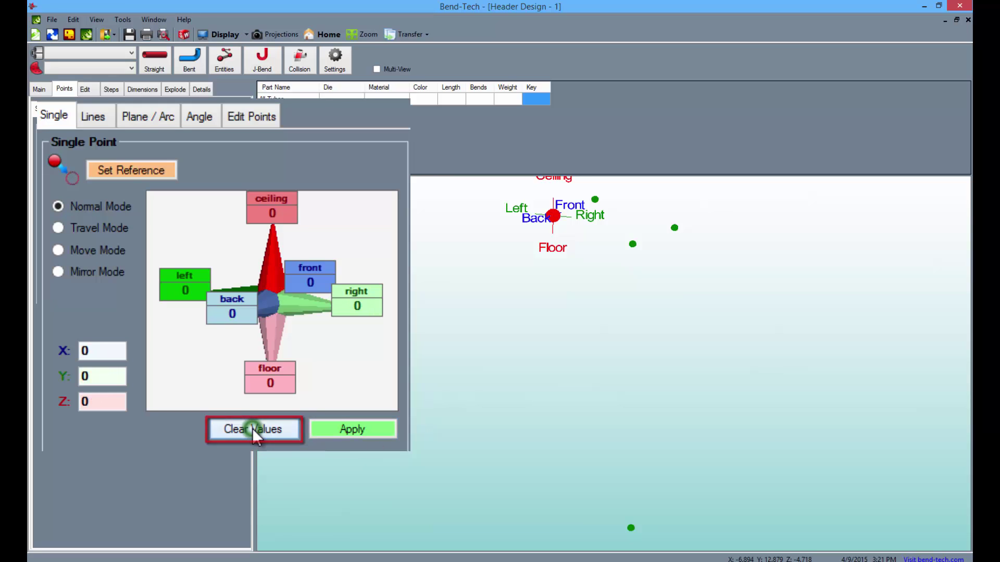
pyautogui.doubleClick(194, 291)
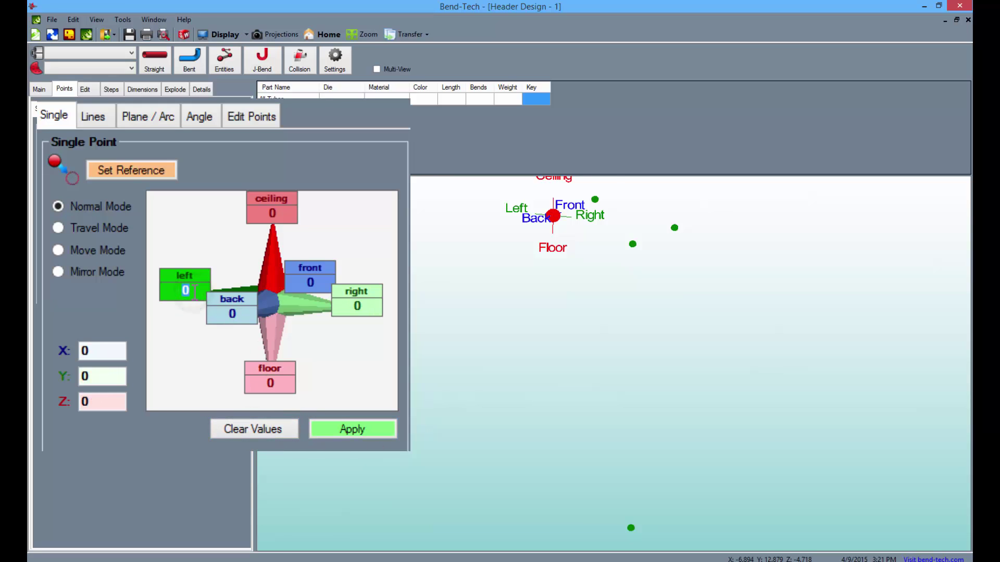
pyautogui.write('5')
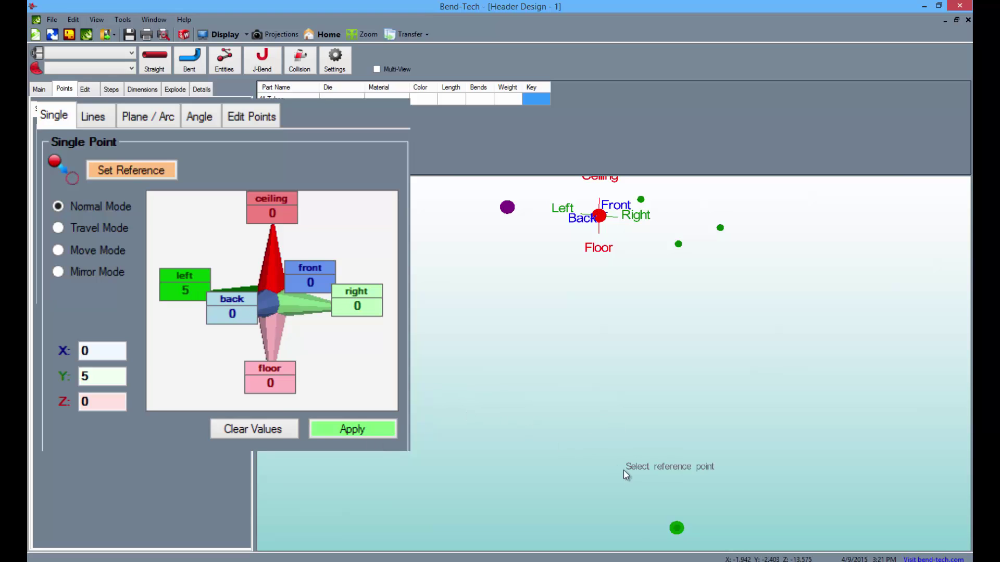
pyautogui.click(676, 528)
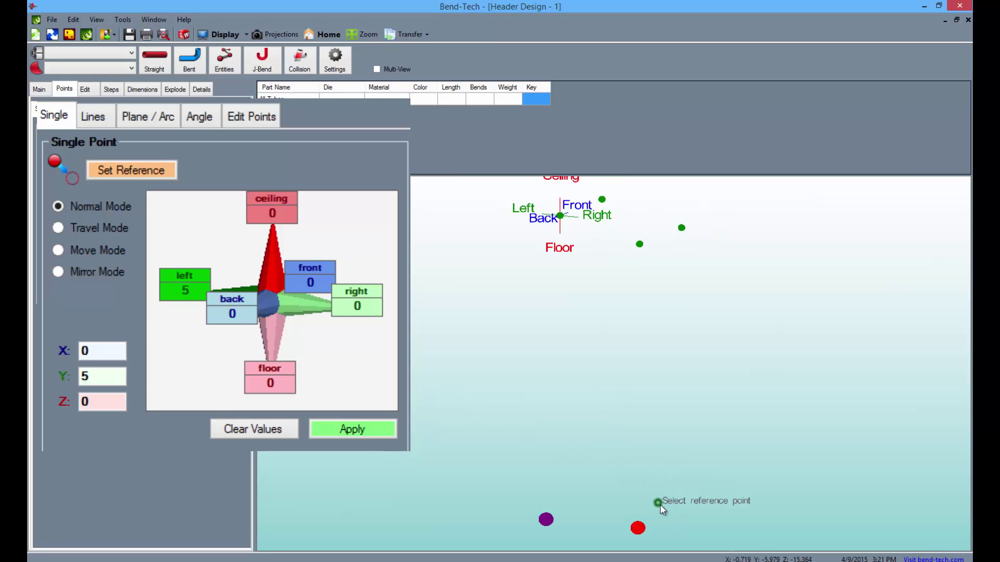
pyautogui.click(354, 432)
# Place two points, each 5 units in front of a chosen reference point
pyautogui.click(269, 431)
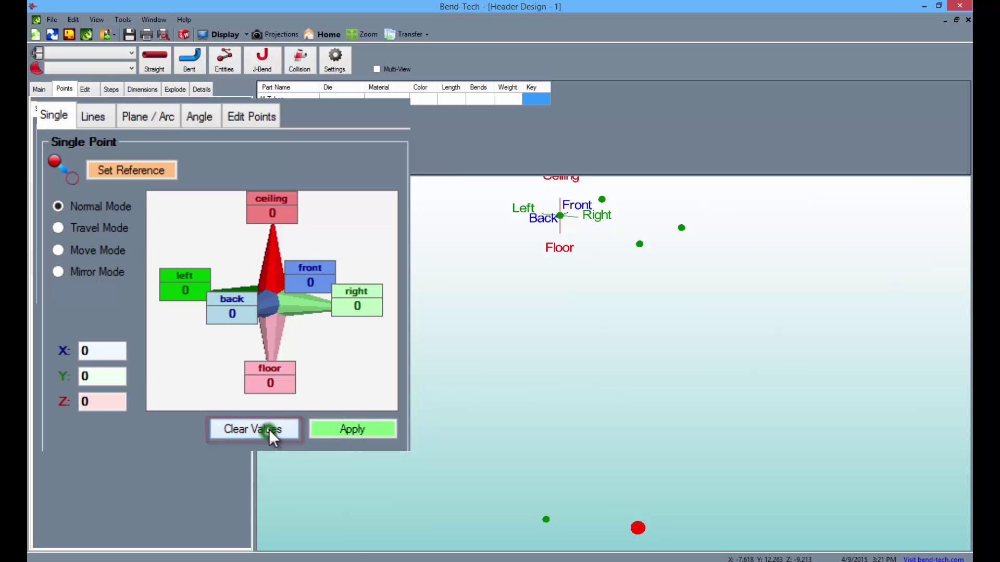
pyautogui.write('5')
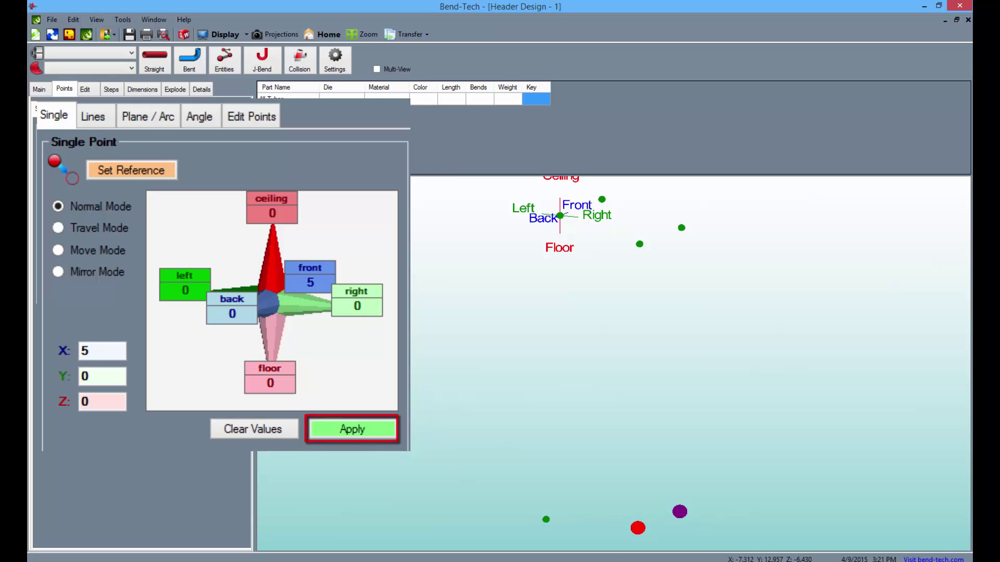
pyautogui.click(377, 436)
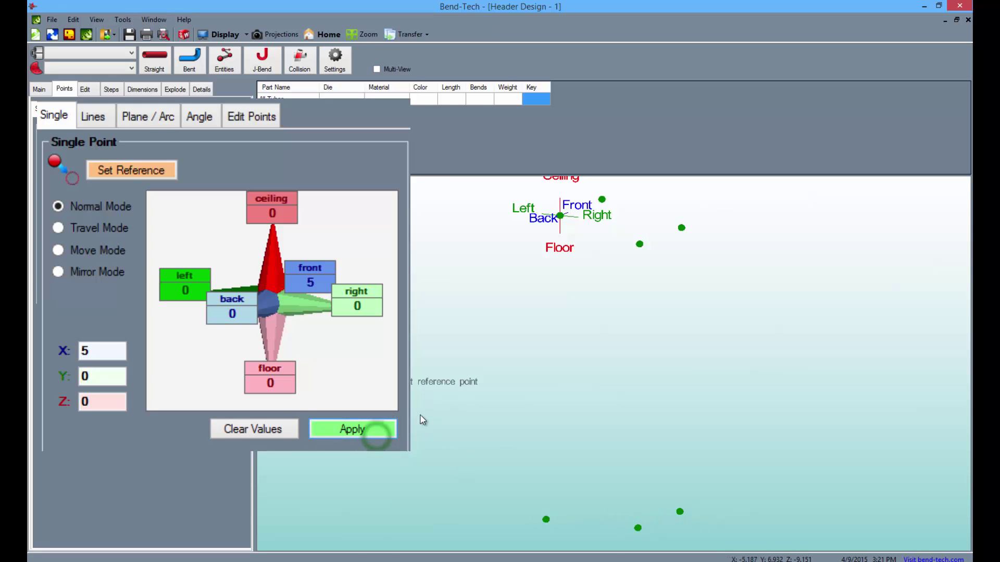
pyautogui.click(538, 513)
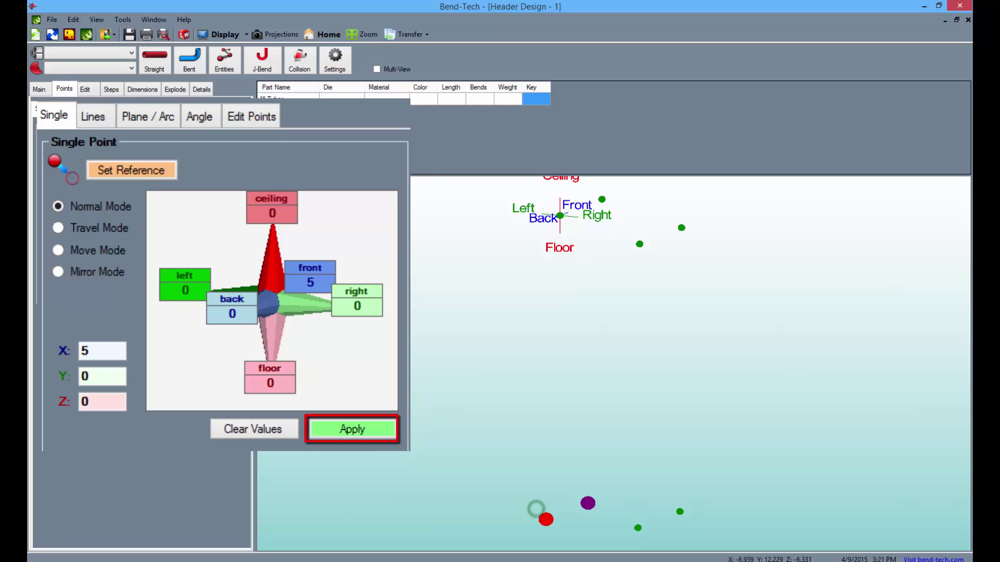
pyautogui.click(365, 434)
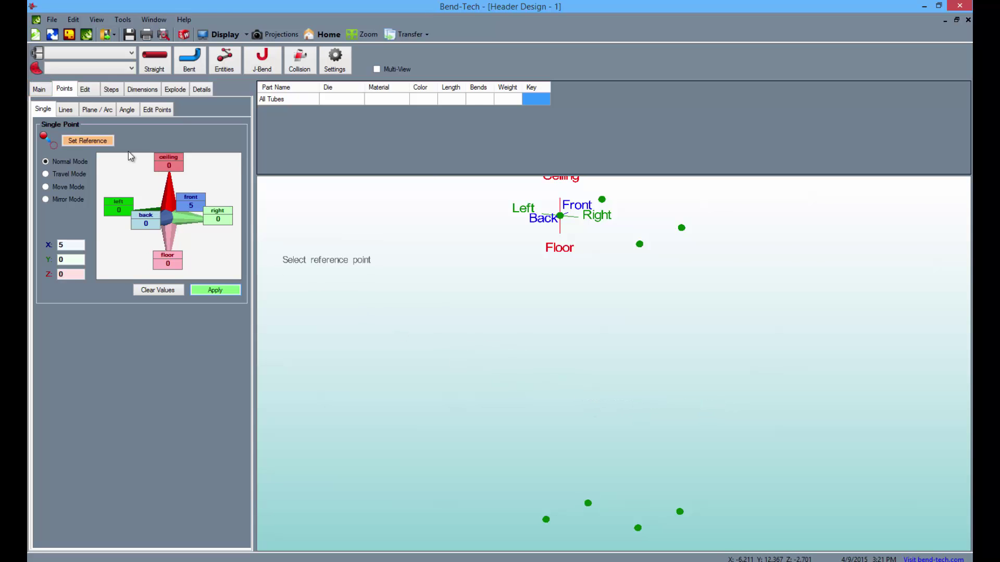
# Set the tube size to 2.0 STD and the bend die to 4.0
pyautogui.click(44, 91)
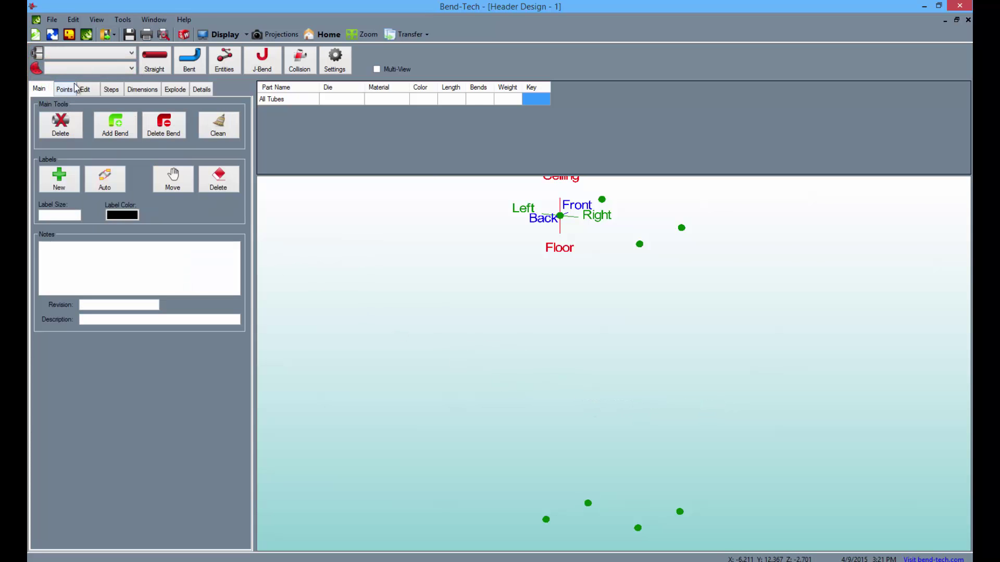
pyautogui.click(129, 55)
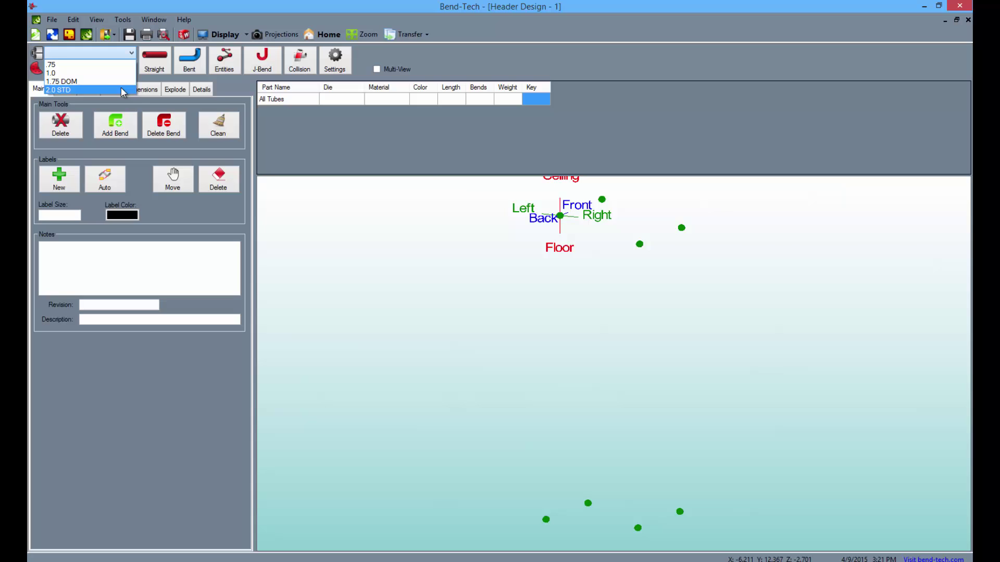
pyautogui.click(121, 89)
pyautogui.click(131, 68)
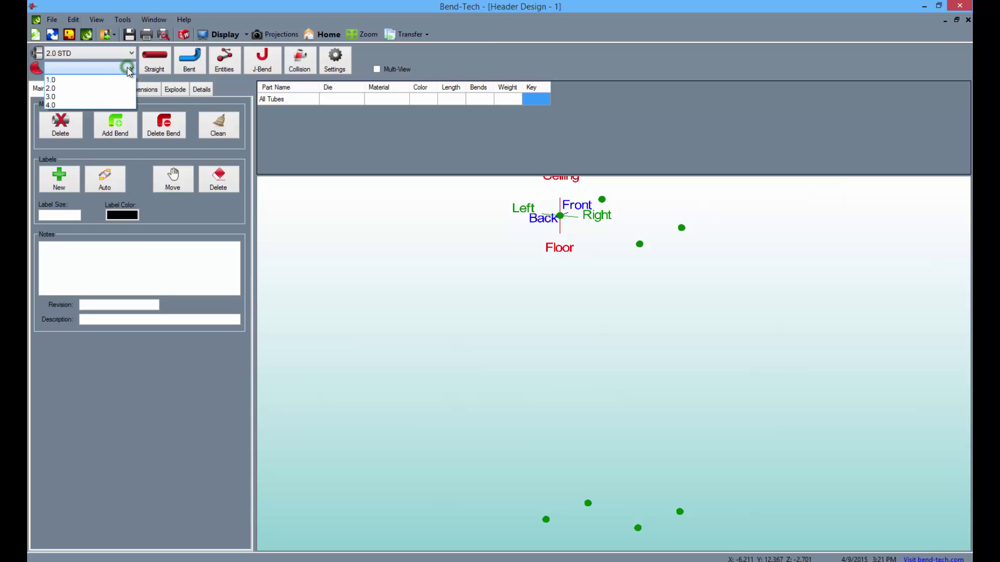
pyautogui.click(119, 107)
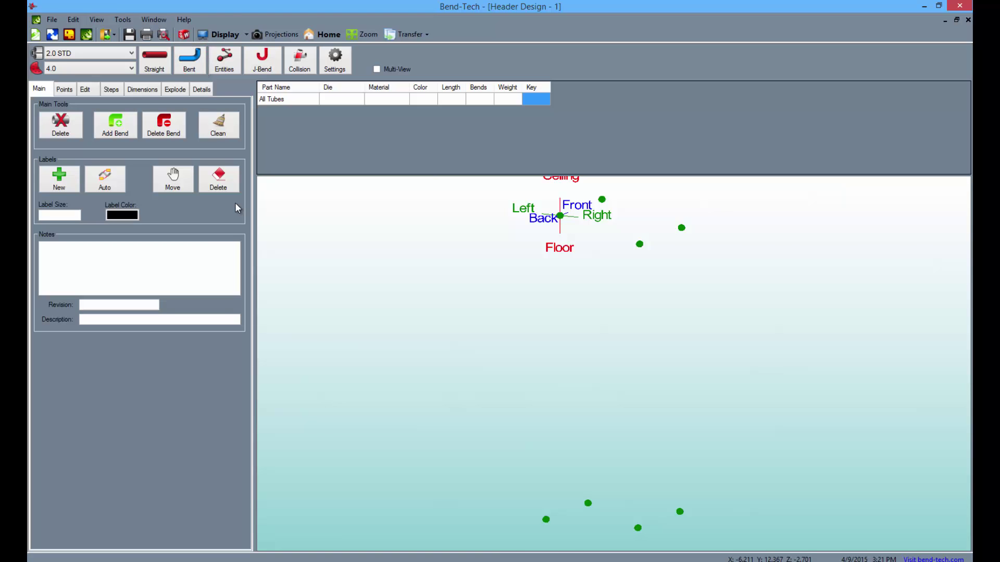
# Draw Part 1 from the origin through the upper right point to the lower right point
pyautogui.click(560, 215)
pyautogui.click(639, 243)
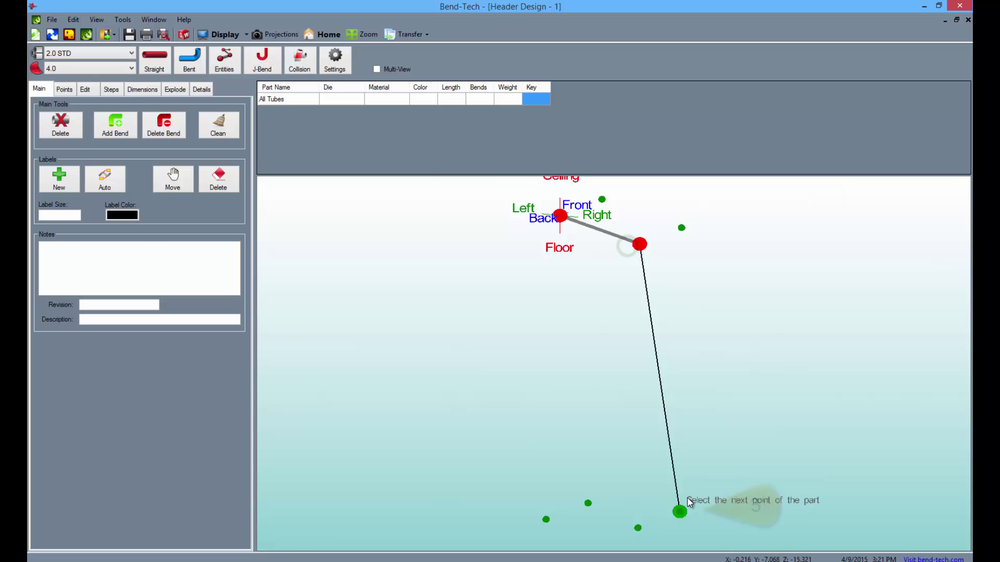
pyautogui.click(679, 511)
pyautogui.rightClick(627, 530)
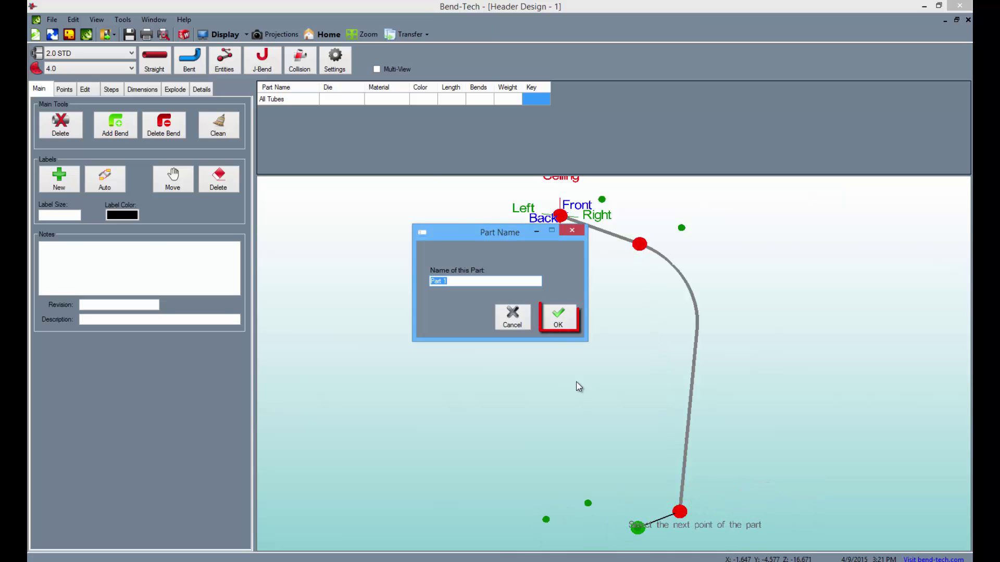
pyautogui.click(558, 320)
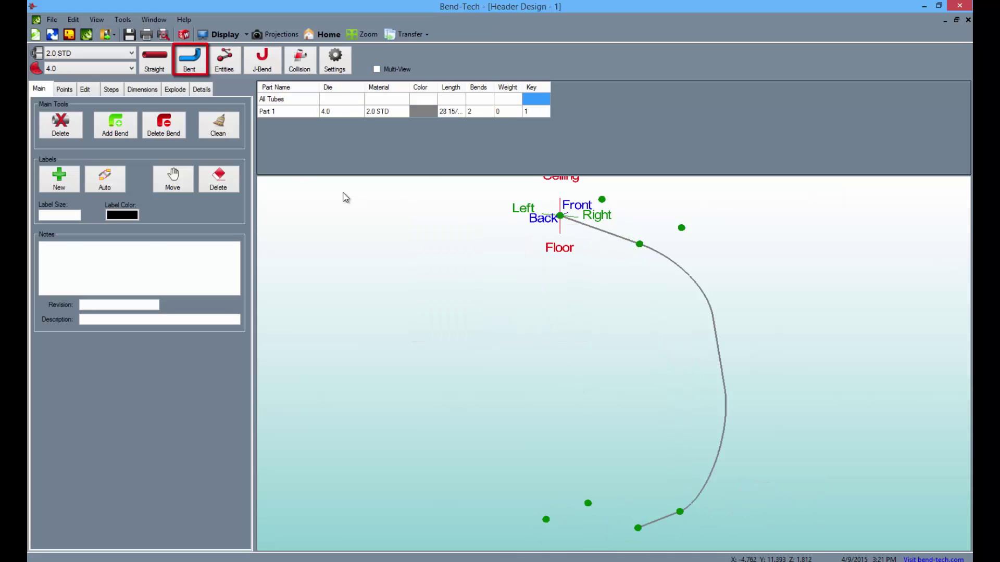
# Trace a second bent tube from the top point down to the bottom-left point
pyautogui.click(198, 61)
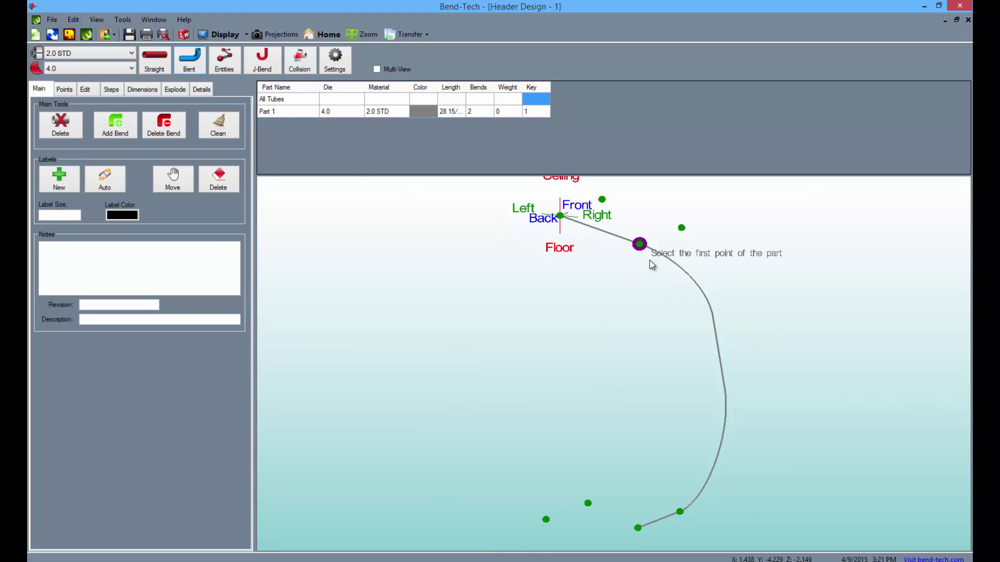
pyautogui.click(602, 199)
pyautogui.click(681, 228)
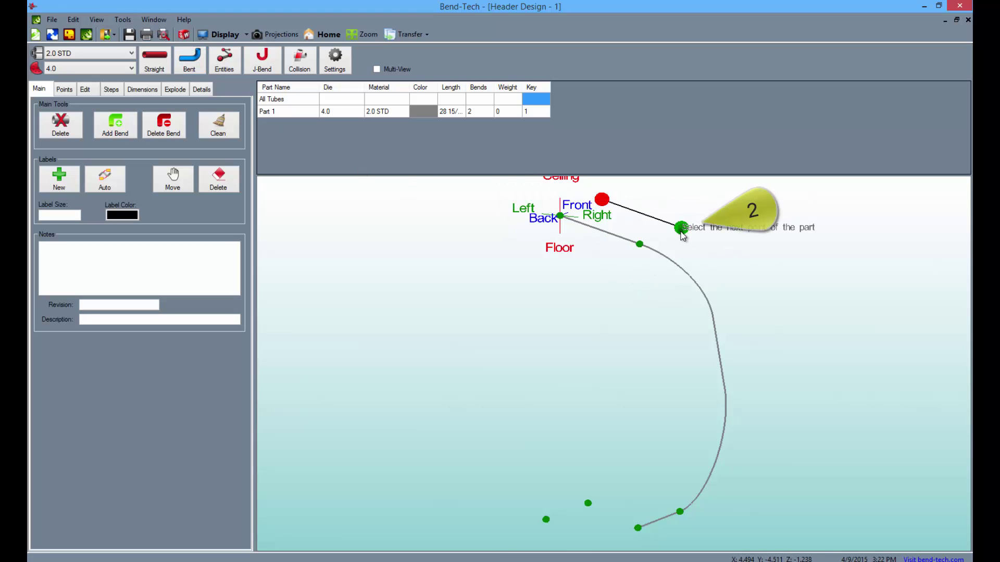
pyautogui.click(588, 503)
pyautogui.doubleClick(547, 518)
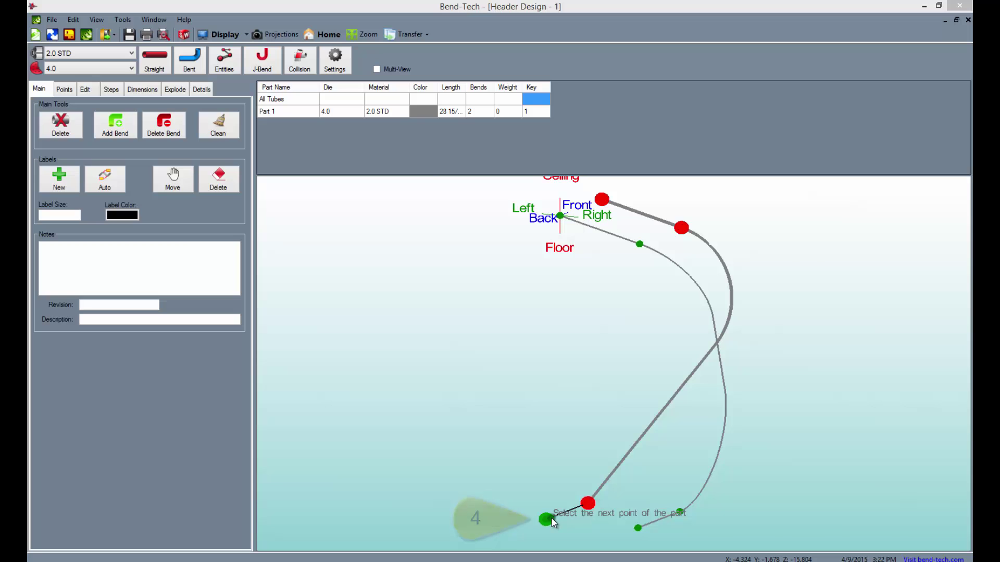
# Accept the name Part 2 and display both tubes as solid shaded tubes
pyautogui.press('Return')
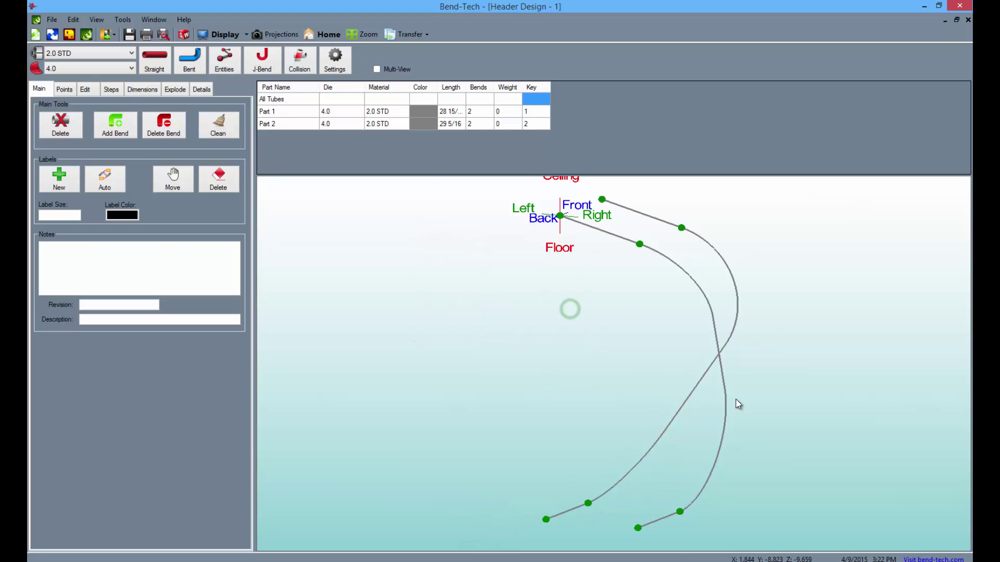
pyautogui.moveTo(724, 405); pyautogui.dragTo(573, 417)
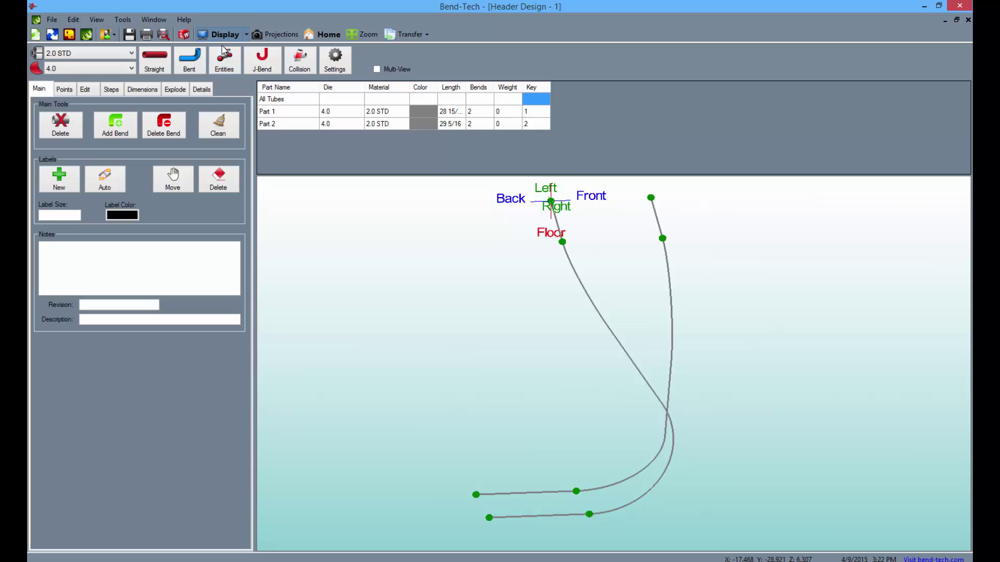
pyautogui.click(224, 32)
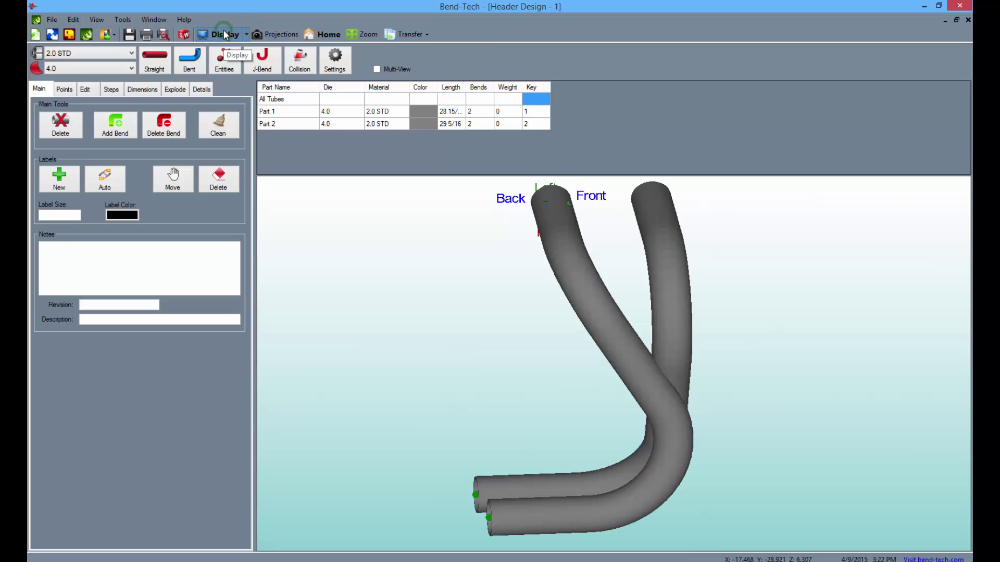
pyautogui.moveTo(642, 420); pyautogui.dragTo(829, 412)
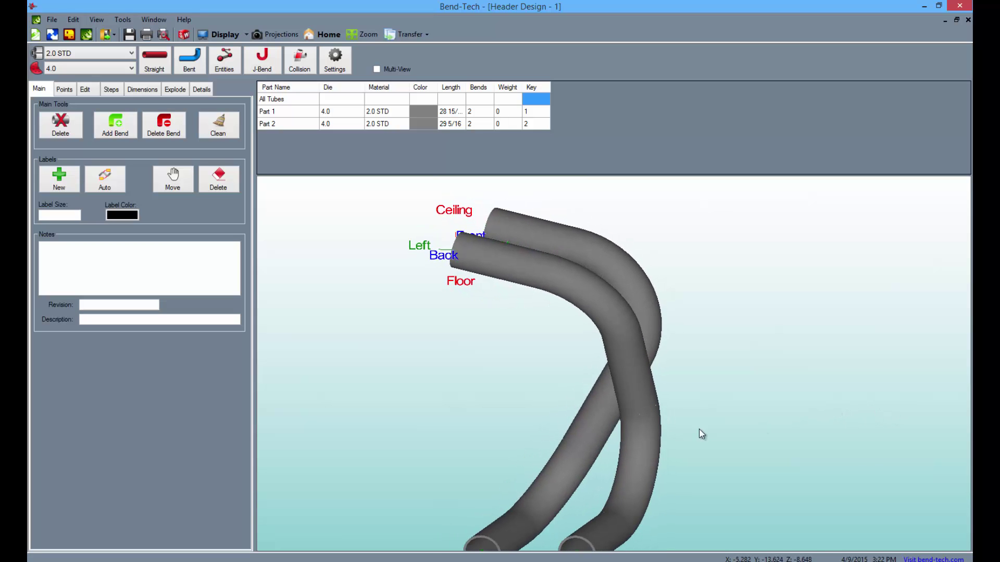
# Add an extra bend partway along Part 2 and Part 1
pyautogui.click(121, 128)
pyautogui.click(602, 402)
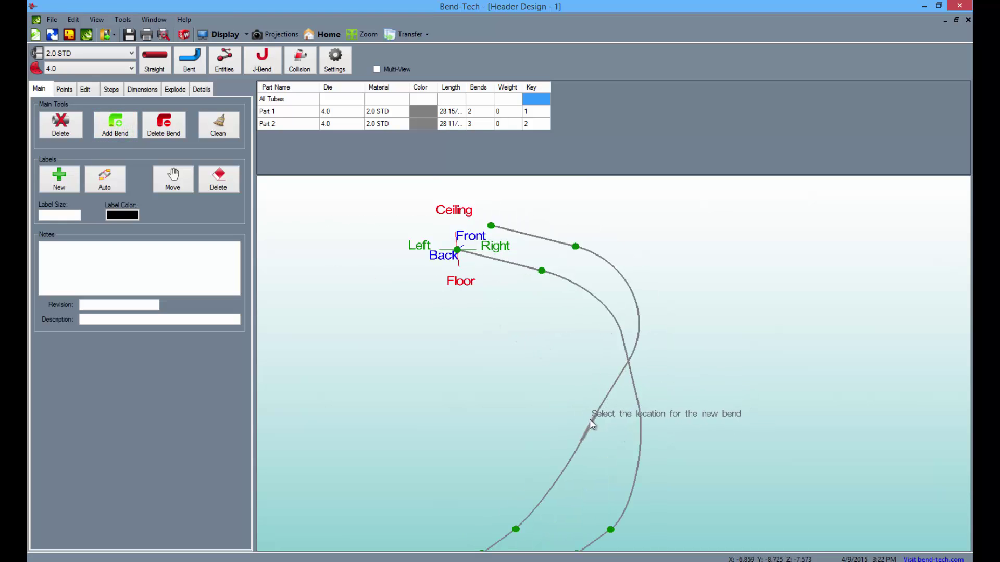
pyautogui.click(636, 397)
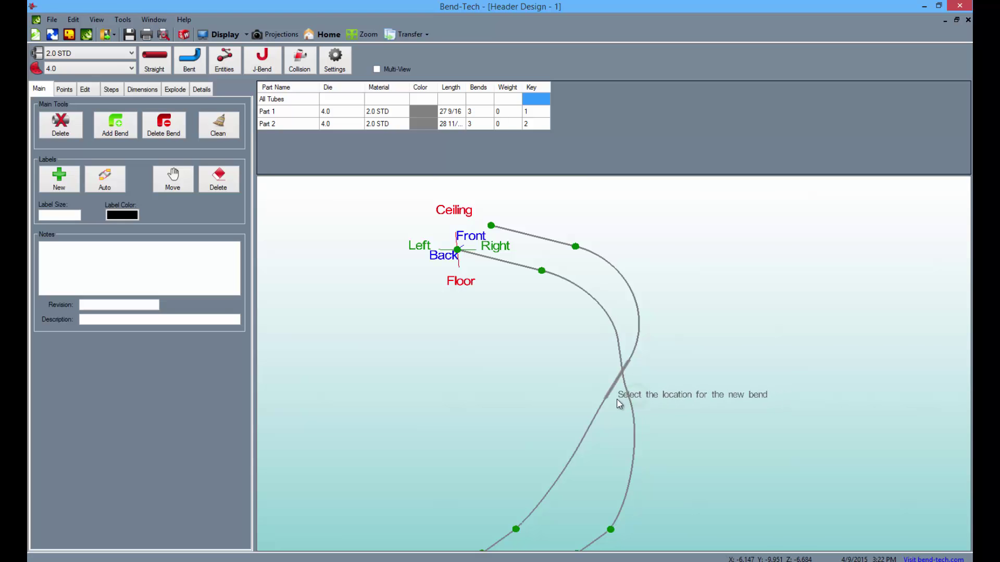
# Nudge Part 2's new bend left three times and up once
pyautogui.click(83, 89)
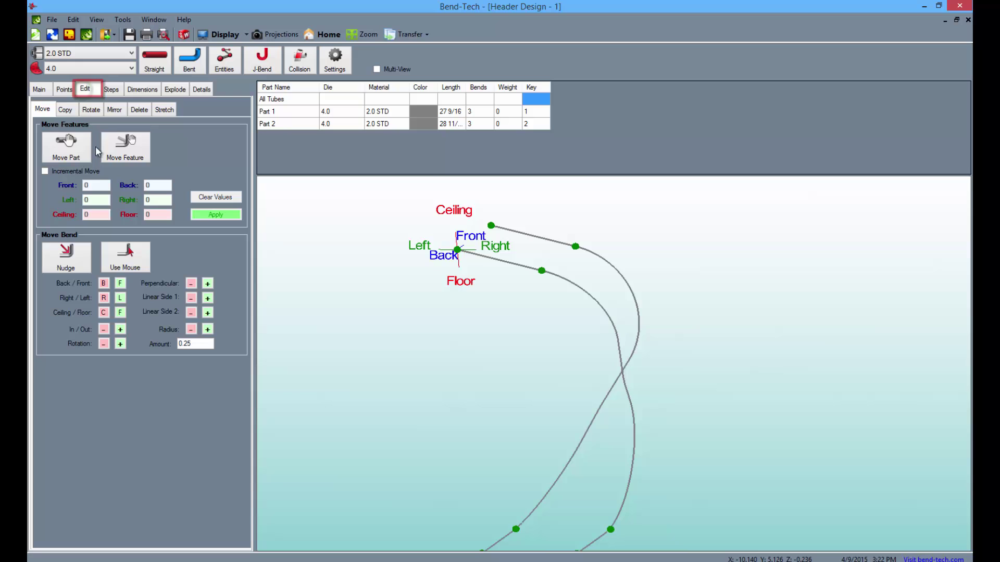
pyautogui.click(67, 263)
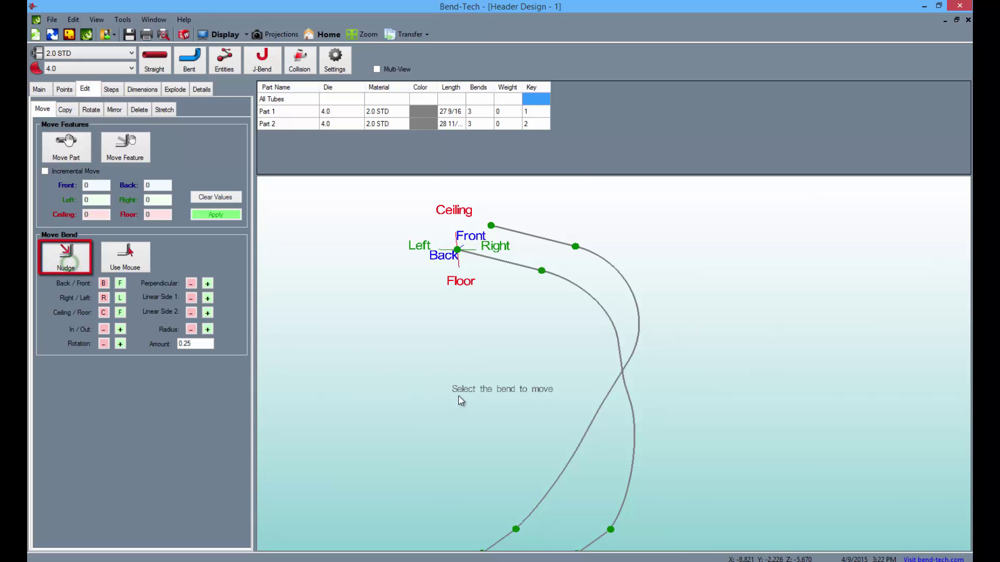
pyautogui.click(597, 405)
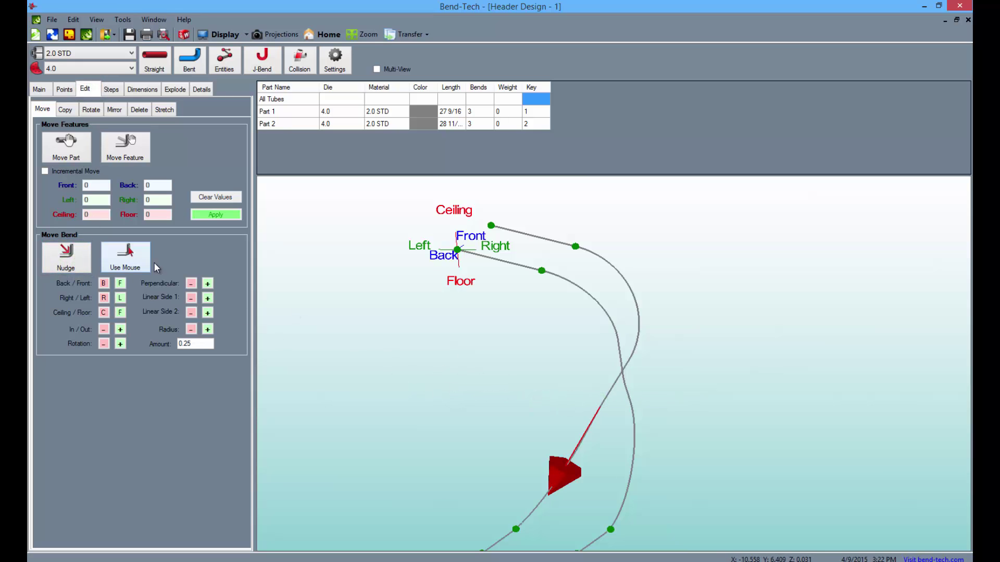
pyautogui.click(120, 299)
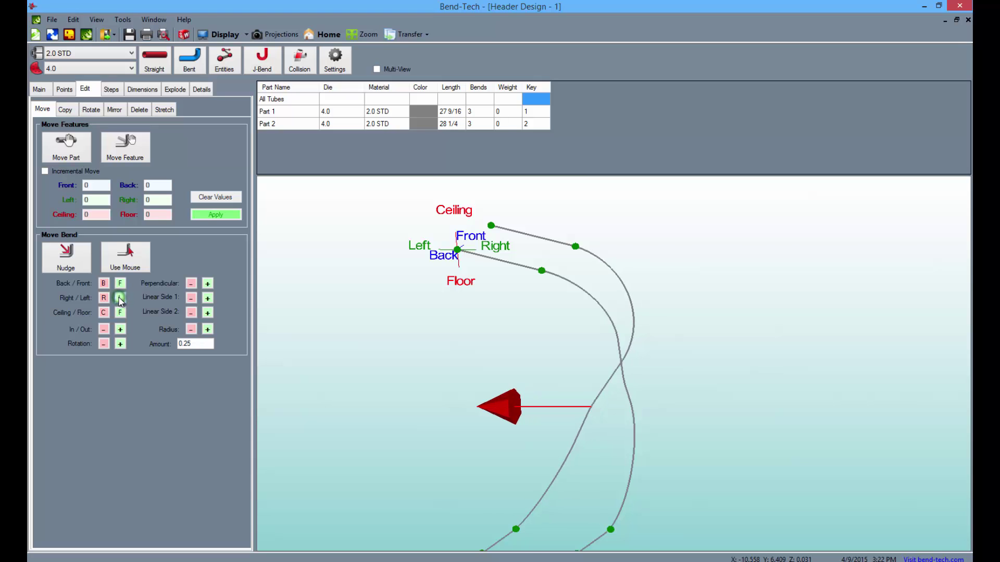
pyautogui.click(120, 299)
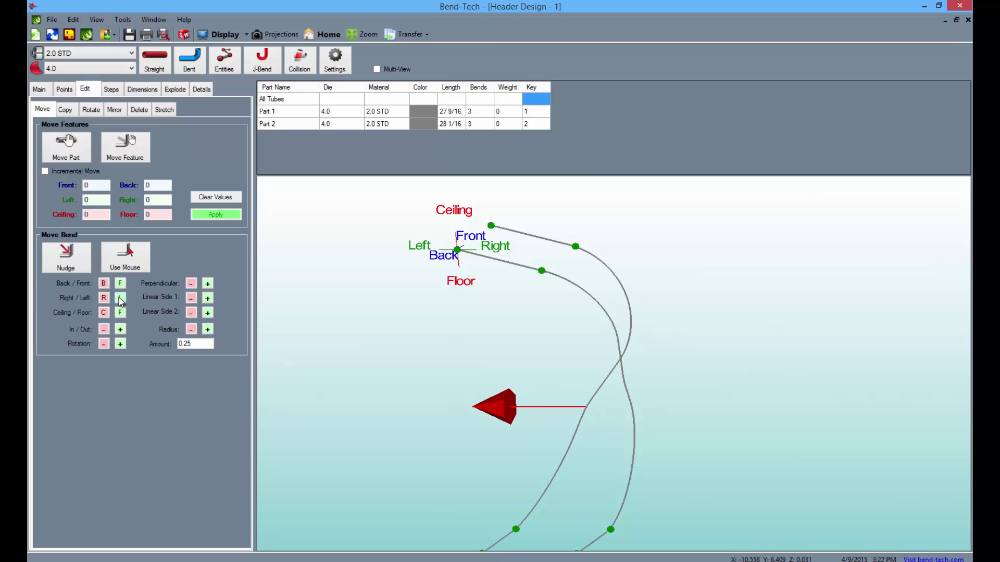
pyautogui.click(121, 299)
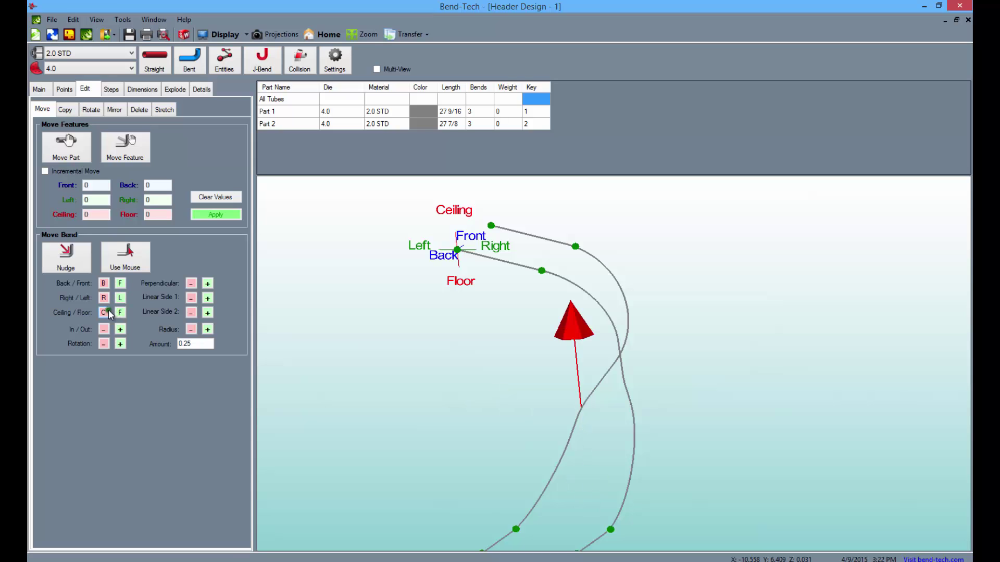
pyautogui.click(106, 312)
# Nudge Part 1's new bend right three times, up three times, then left once
pyautogui.click(66, 256)
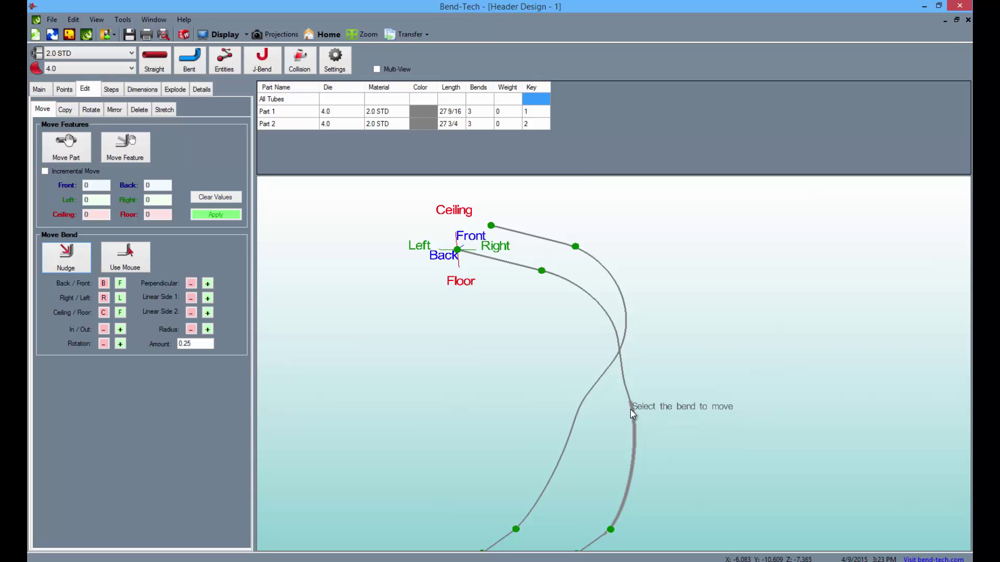
pyautogui.click(624, 384)
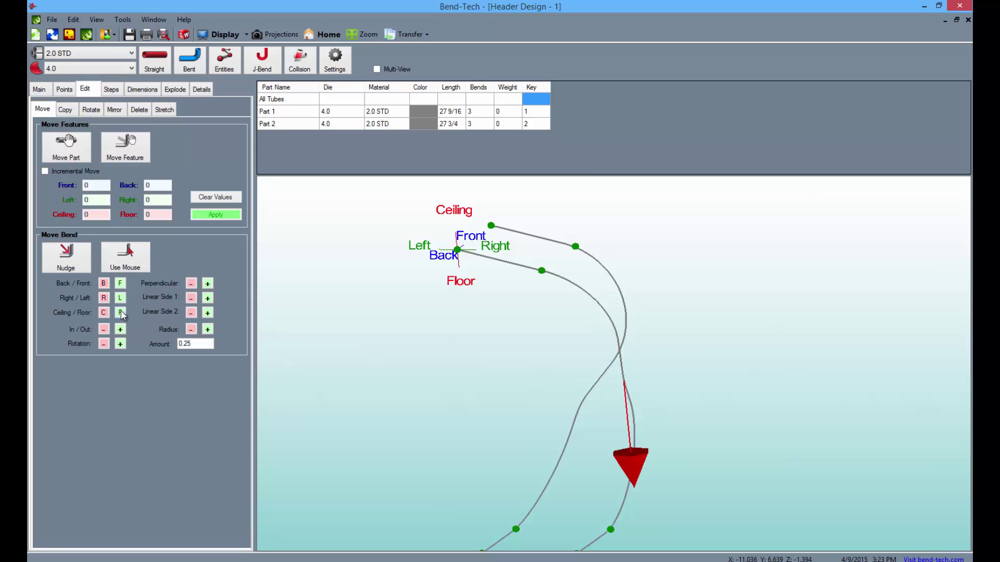
pyautogui.click(103, 299)
pyautogui.click(103, 300)
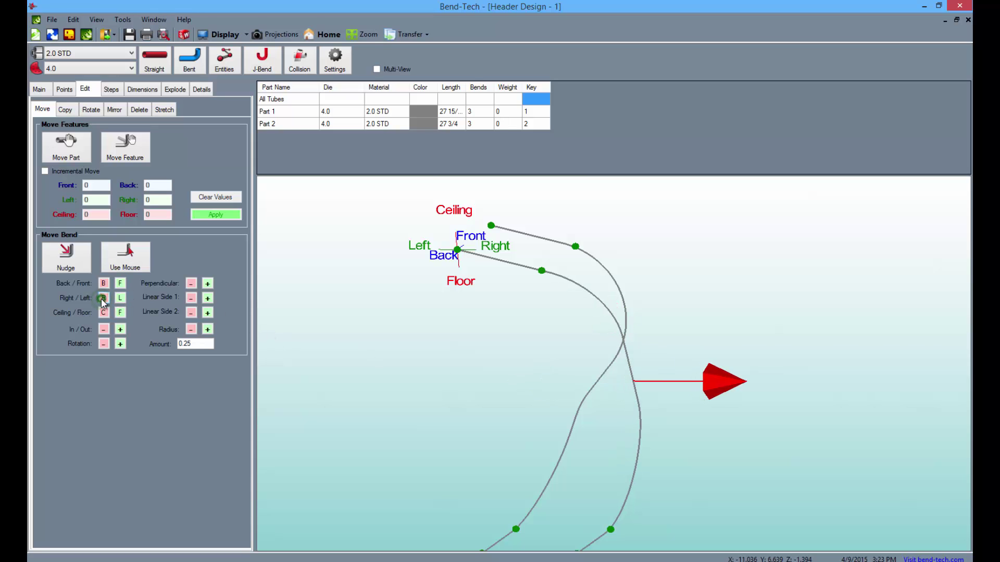
pyautogui.click(103, 299)
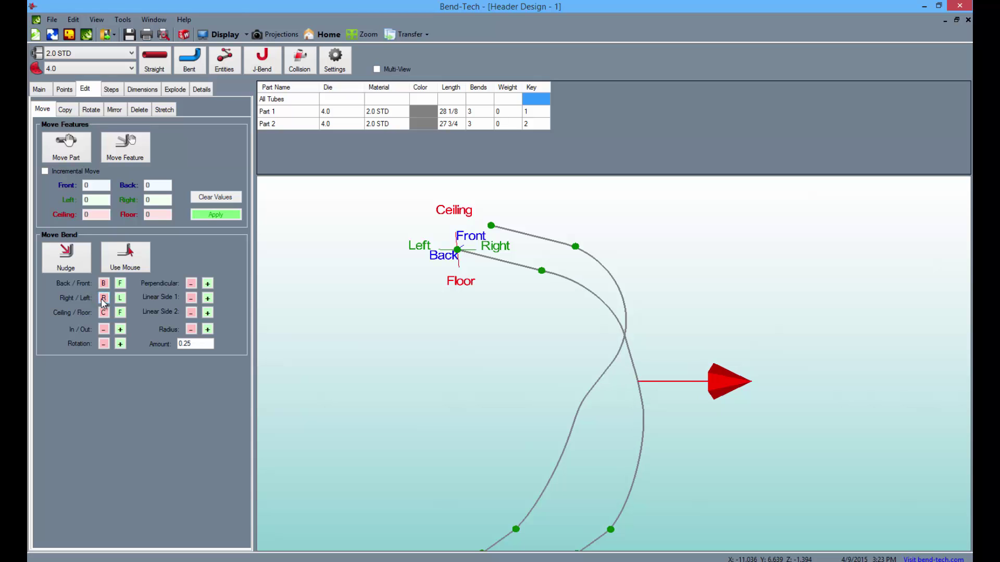
pyautogui.click(108, 308)
pyautogui.click(108, 308)
pyautogui.click(108, 308)
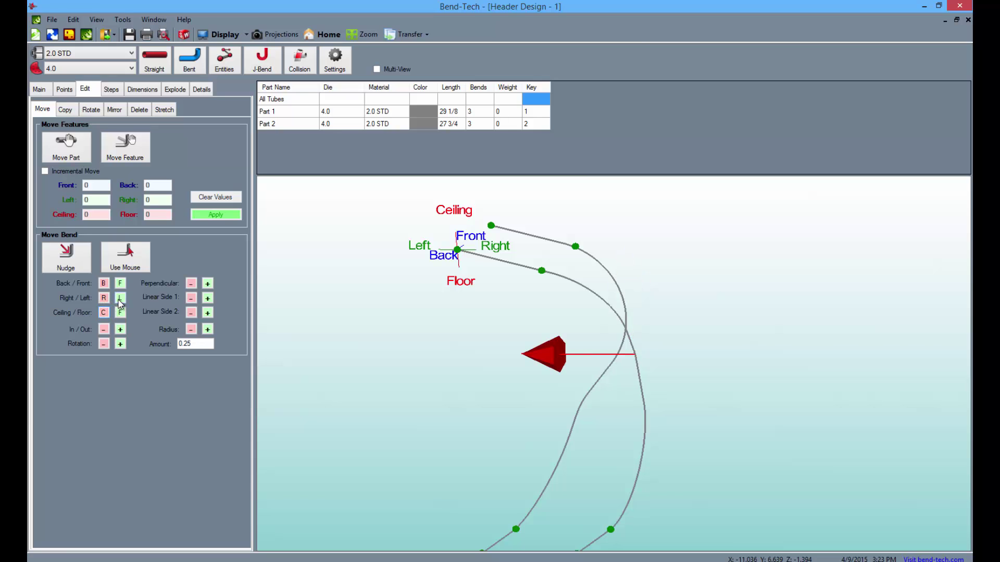
pyautogui.click(121, 301)
pyautogui.moveTo(588, 435); pyautogui.dragTo(280, 409)
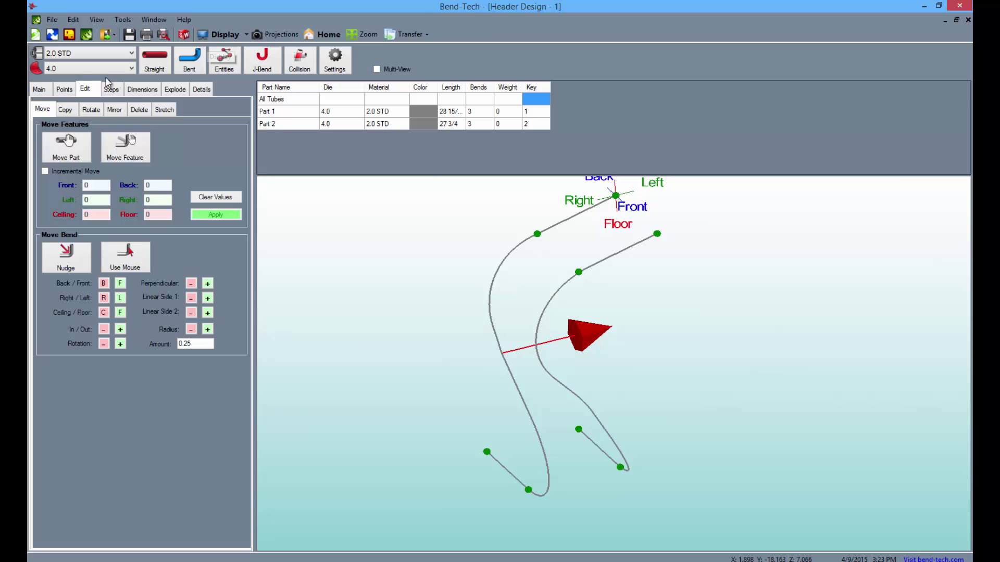
# Show the tubes solid-shaded from the Main tools and rotate the view
pyautogui.click(47, 89)
pyautogui.click(224, 36)
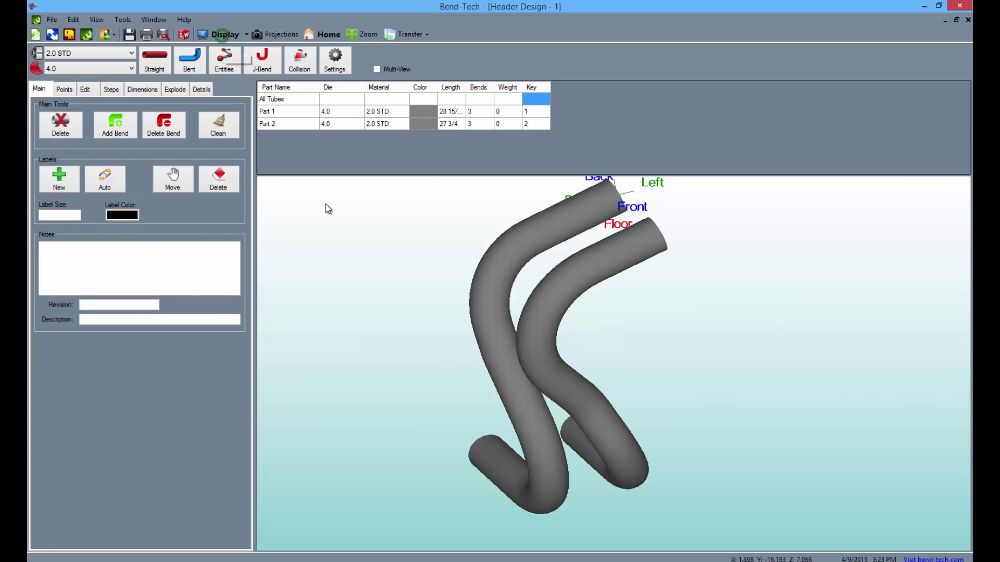
pyautogui.moveTo(526, 419); pyautogui.dragTo(485, 408)
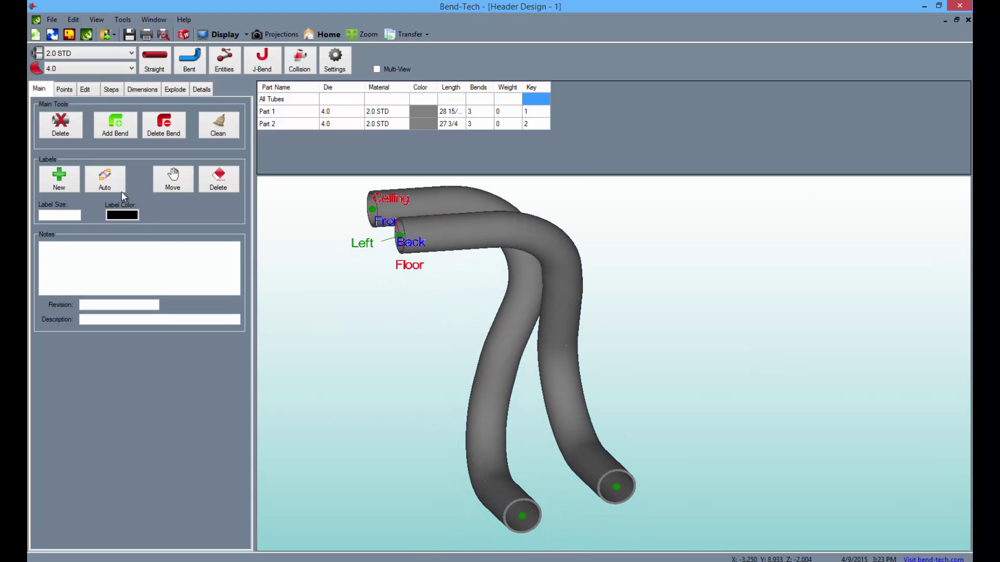
# Nudge the left tube's bend left twice and up once, shortening Part 2 to 27 5/16
pyautogui.click(85, 90)
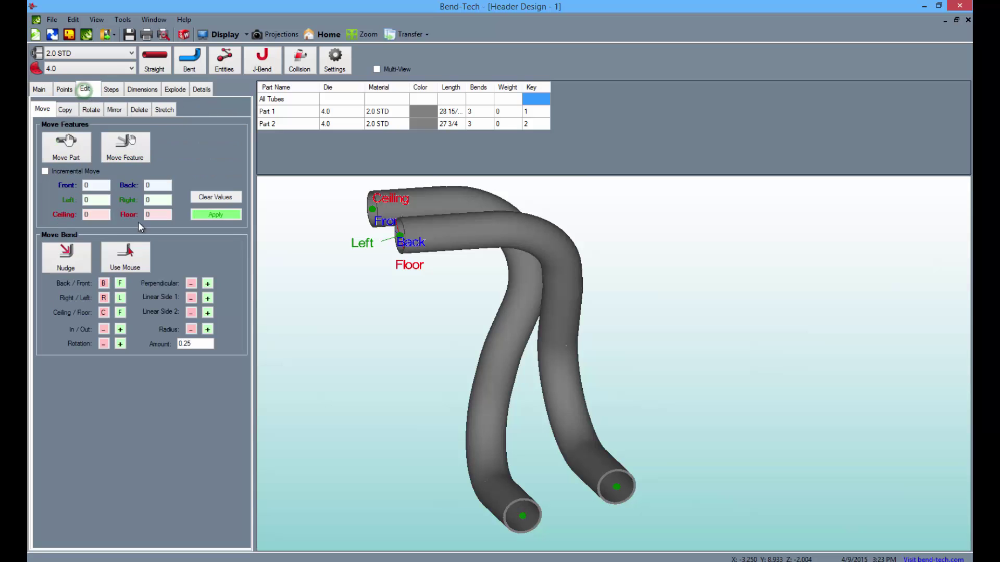
pyautogui.click(78, 257)
pyautogui.click(500, 352)
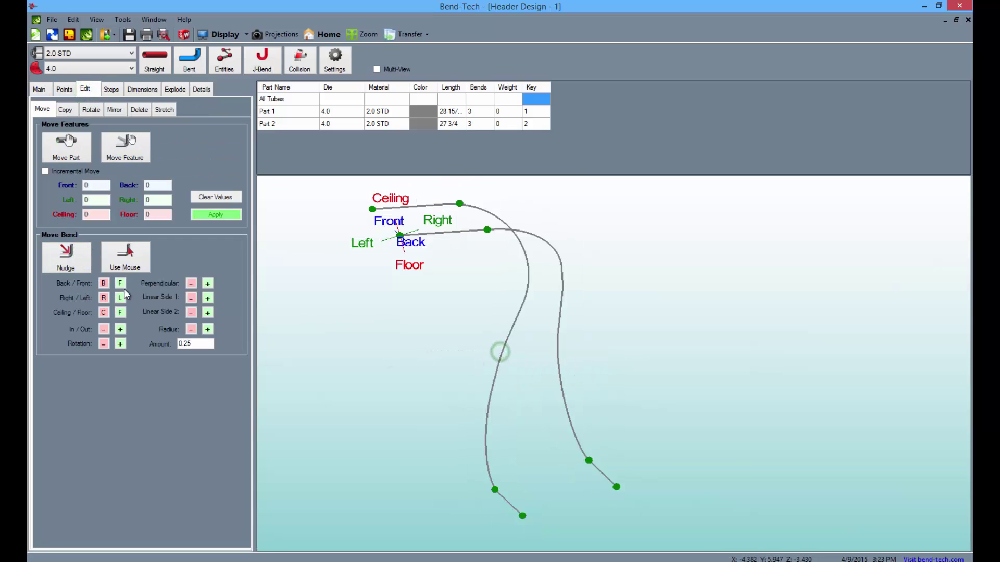
pyautogui.click(120, 300)
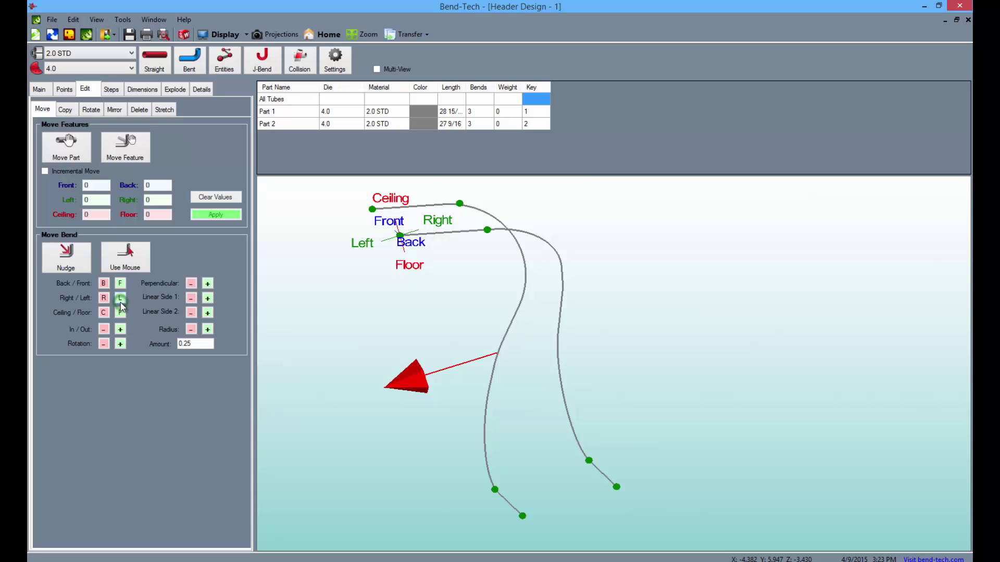
pyautogui.click(120, 300)
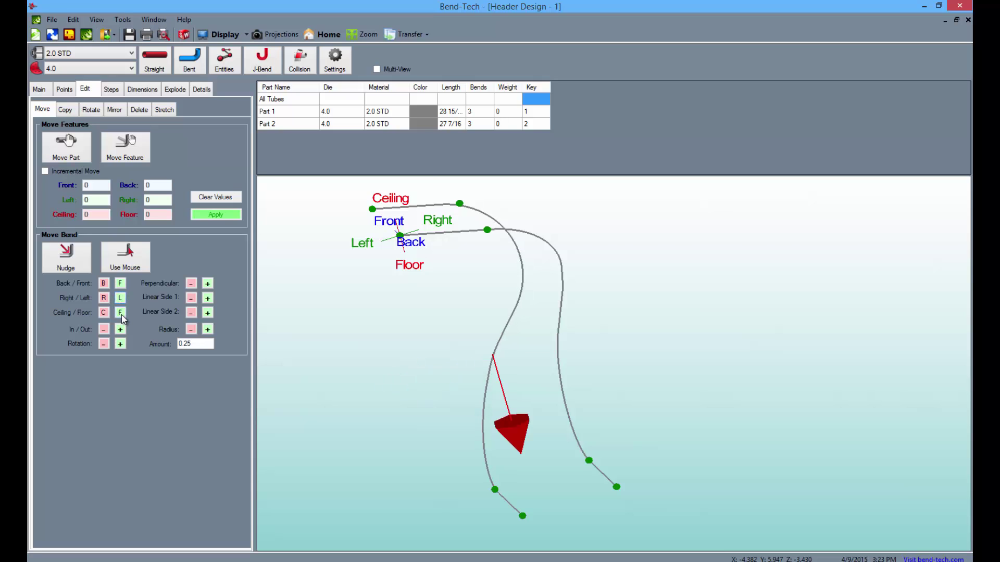
pyautogui.click(103, 312)
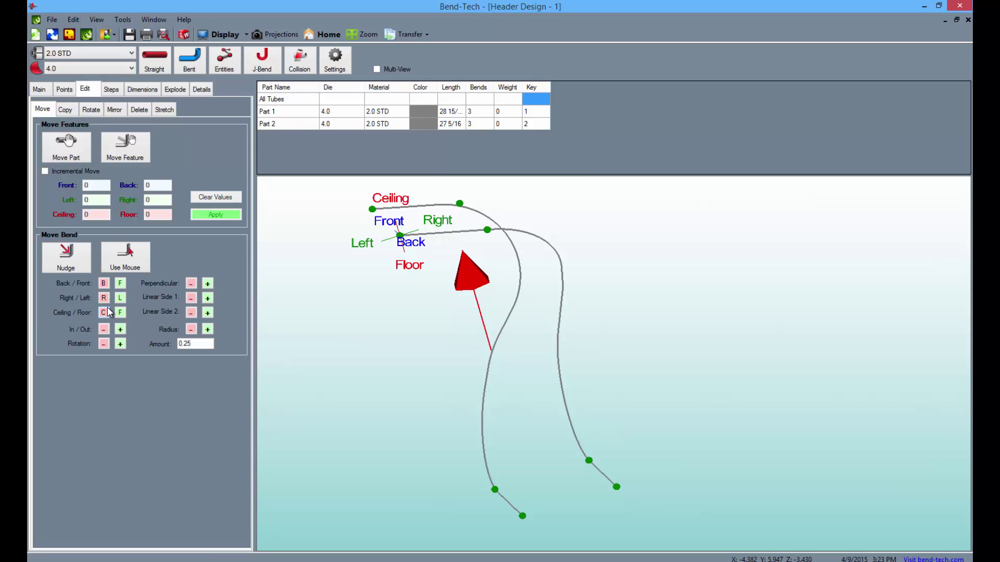
pyautogui.click(39, 89)
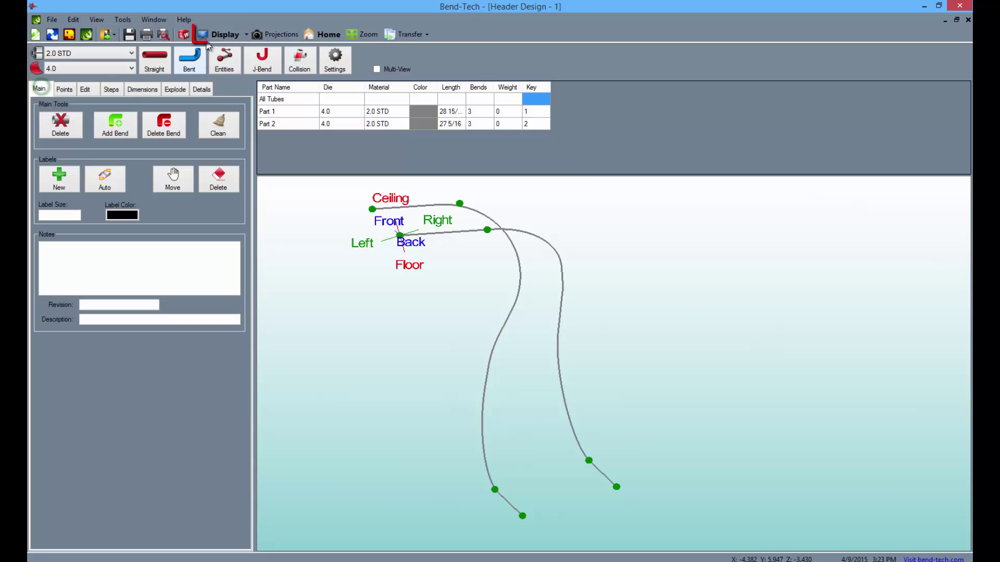
pyautogui.click(219, 34)
# Orbit the tube pair so the open ends face forward and select Part 1
pyautogui.moveTo(381, 199); pyautogui.dragTo(467, 459)
pyautogui.moveTo(529, 359); pyautogui.dragTo(567, 357)
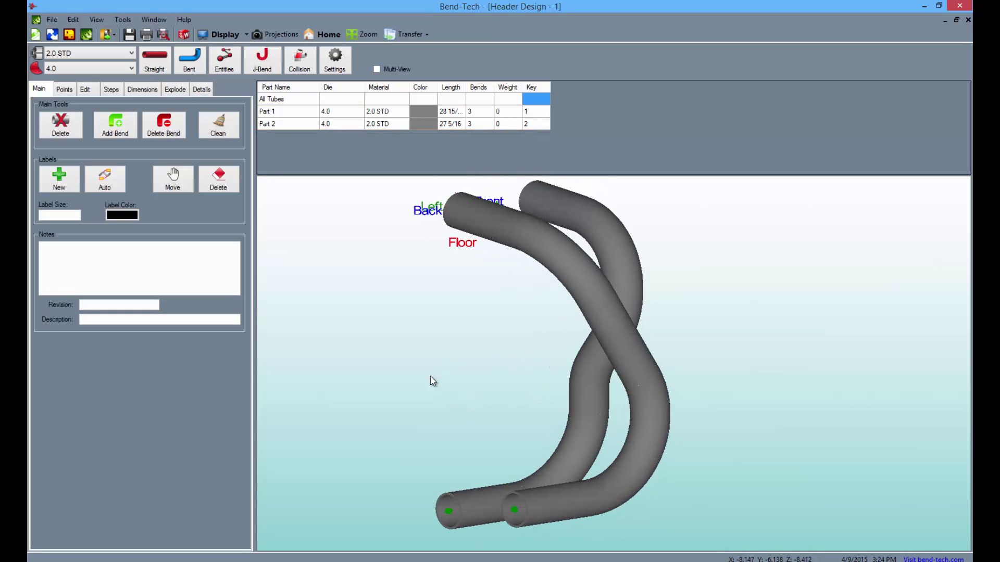
pyautogui.click(284, 113)
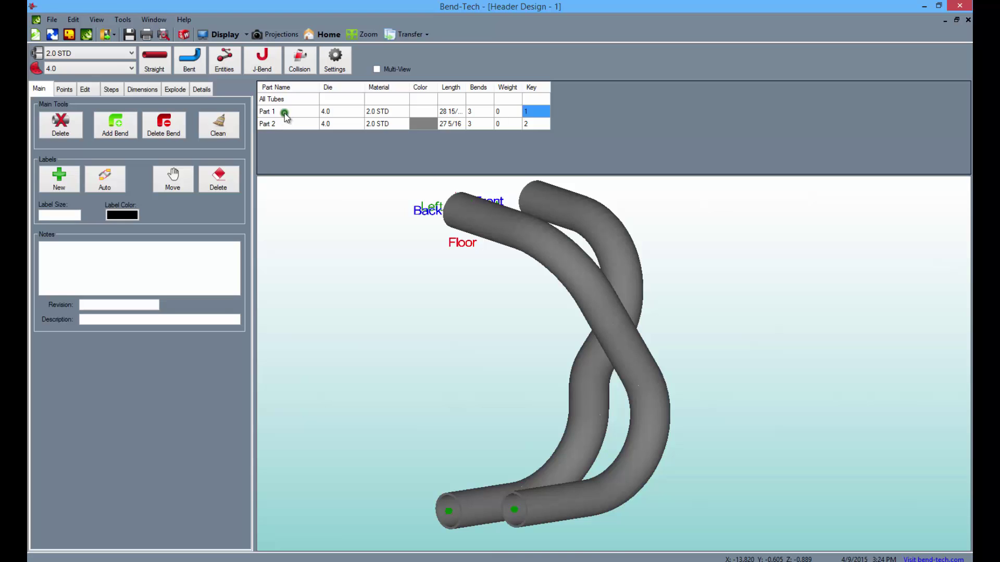
# Explode Part 1 into its straight and bend segments and bring it into view
pyautogui.click(170, 93)
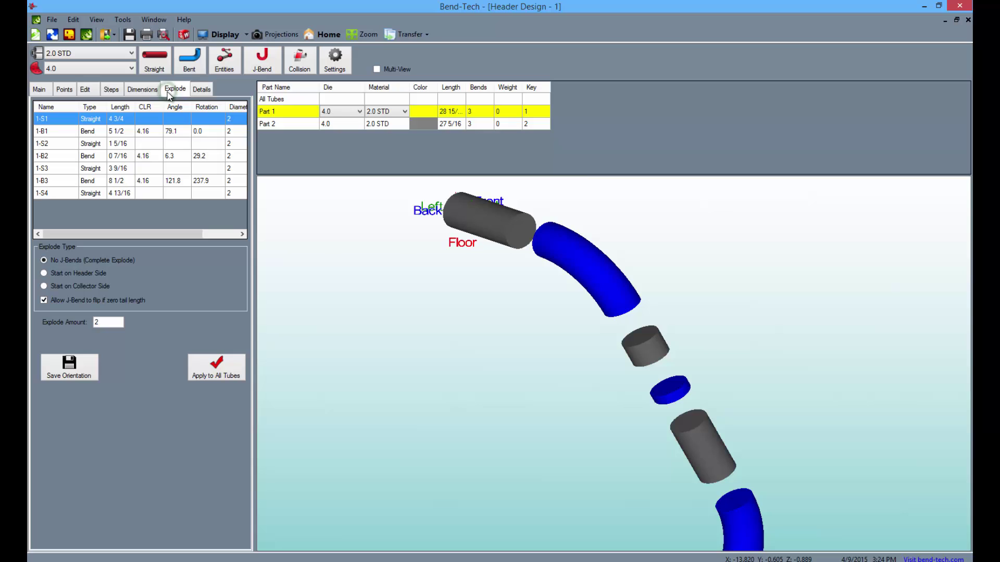
pyautogui.scroll(-2, 486, 330)
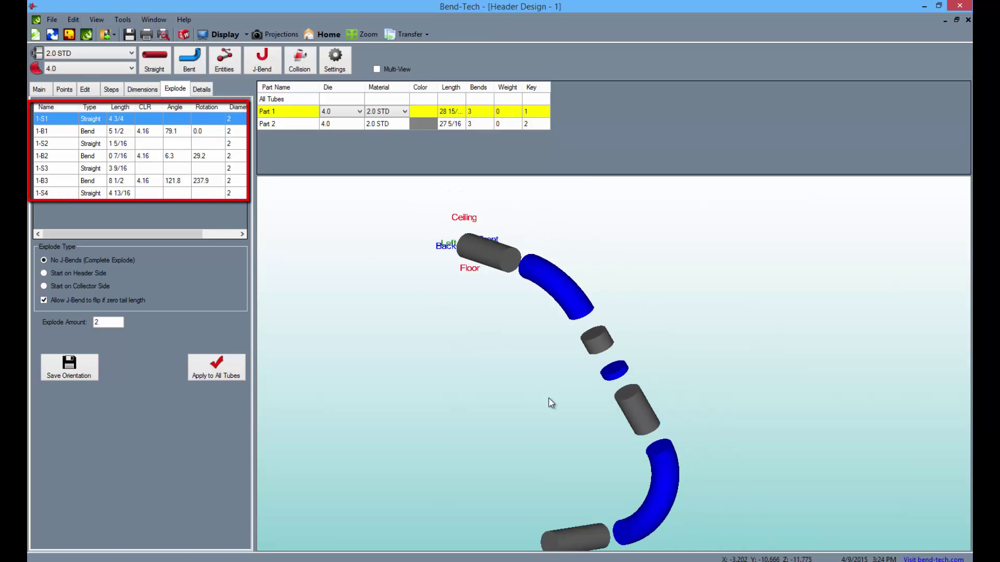
pyautogui.moveTo(551, 402); pyautogui.dragTo(533, 374, button='middle')
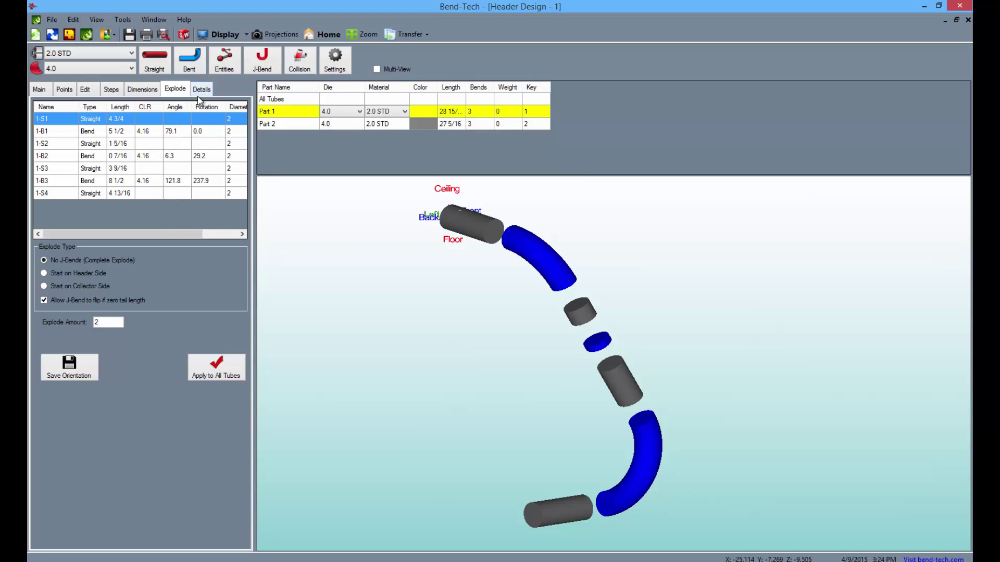
# Show exploded Part 2, with bend angles 117.2°, 26.5° and 99.0°, and rotate it
pyautogui.click(308, 125)
pyautogui.moveTo(580, 285); pyautogui.dragTo(579, 214)
pyautogui.moveTo(614, 379); pyautogui.dragTo(636, 402)
pyautogui.moveTo(448, 434); pyautogui.dragTo(454, 458)
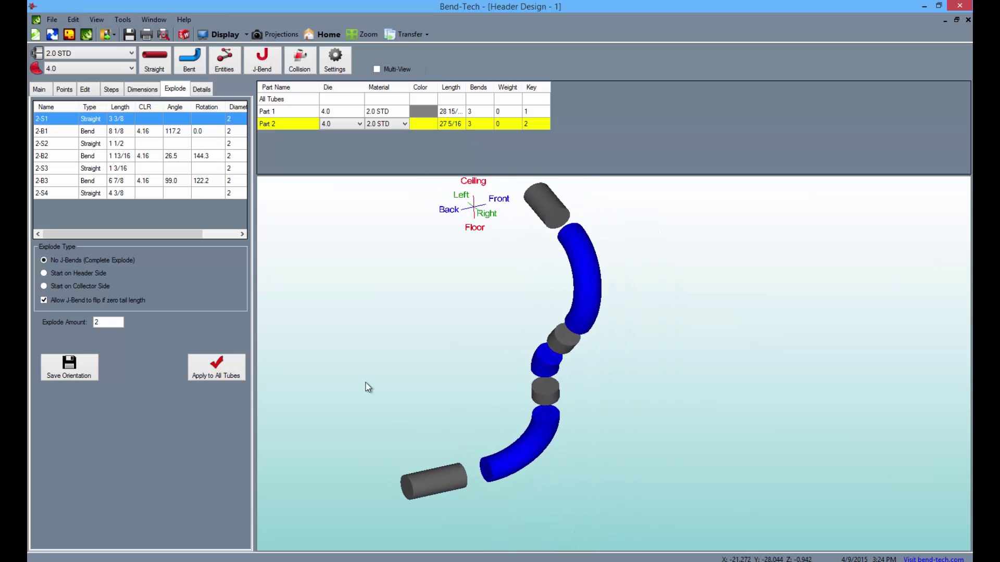
# Enable Multi-View to show the exploded part in four viewports, then select Part 1
pyautogui.click(378, 69)
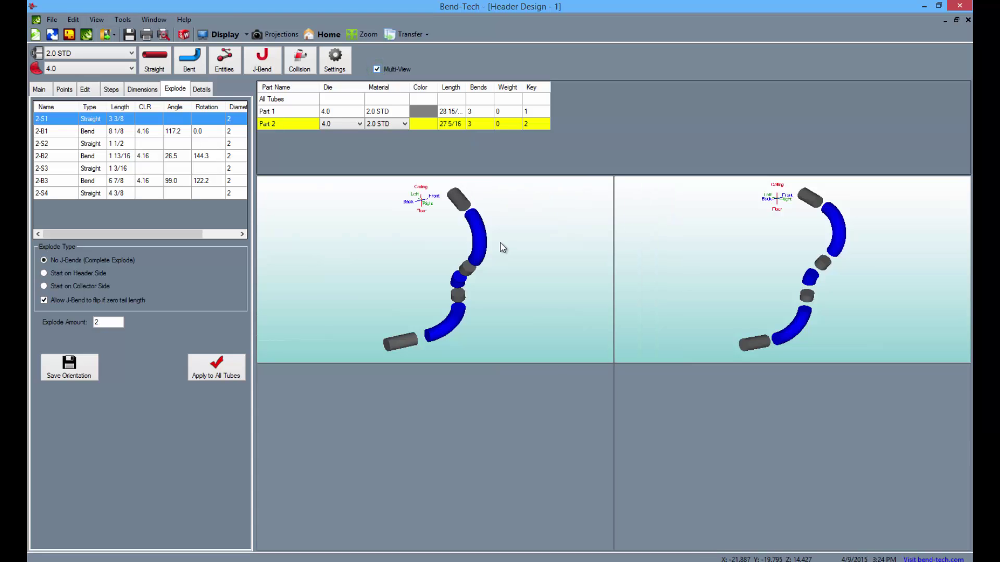
pyautogui.moveTo(479, 444); pyautogui.dragTo(405, 435)
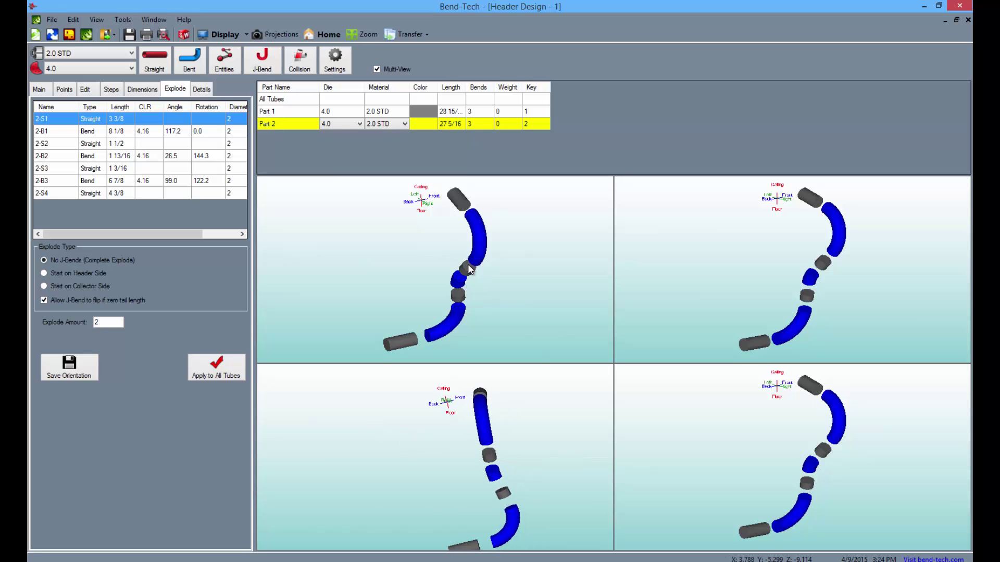
pyautogui.click(290, 113)
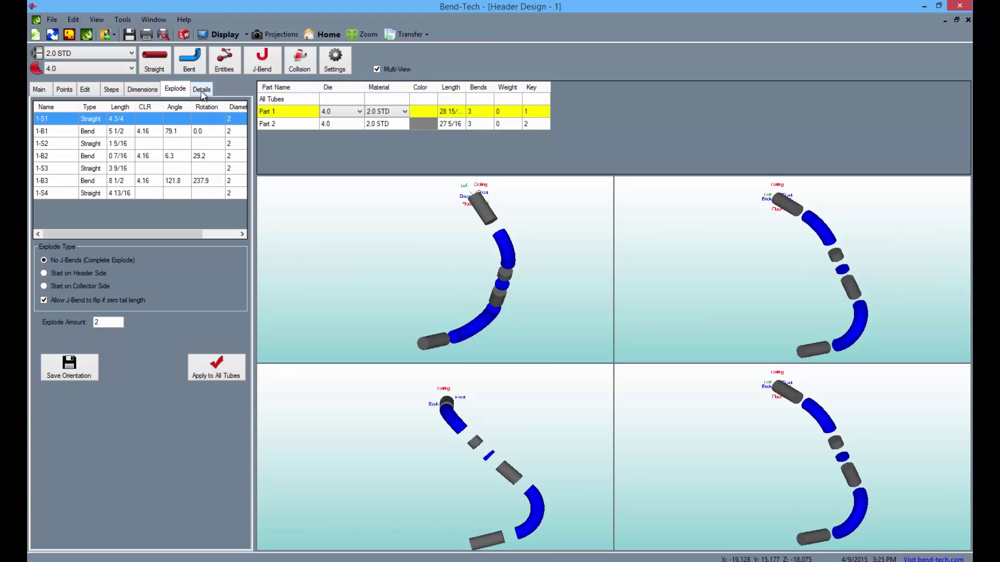
# Show the 2.0 STD material details in one large 3-D view, orbit it, and run the J-bend calculation
pyautogui.click(202, 92)
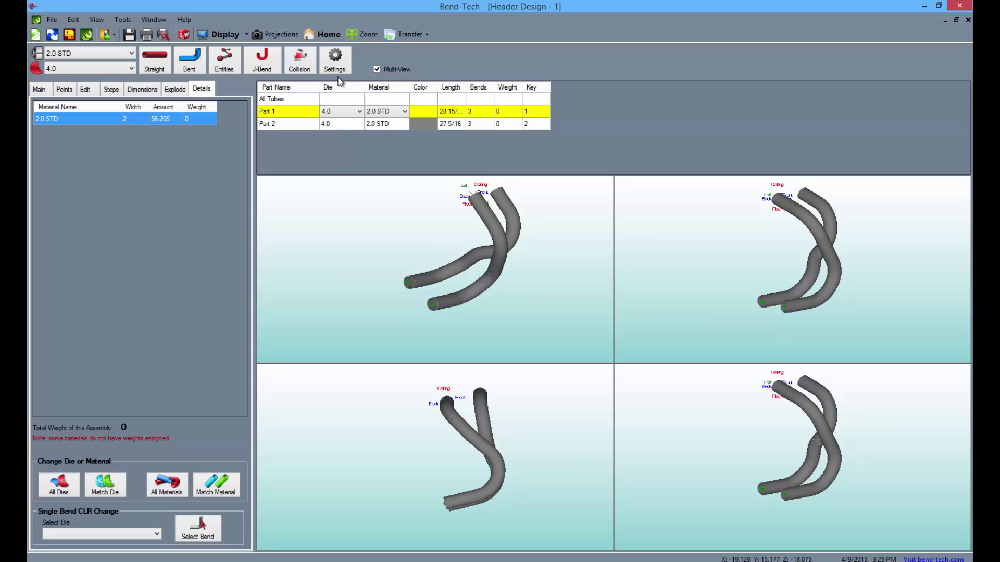
pyautogui.click(377, 69)
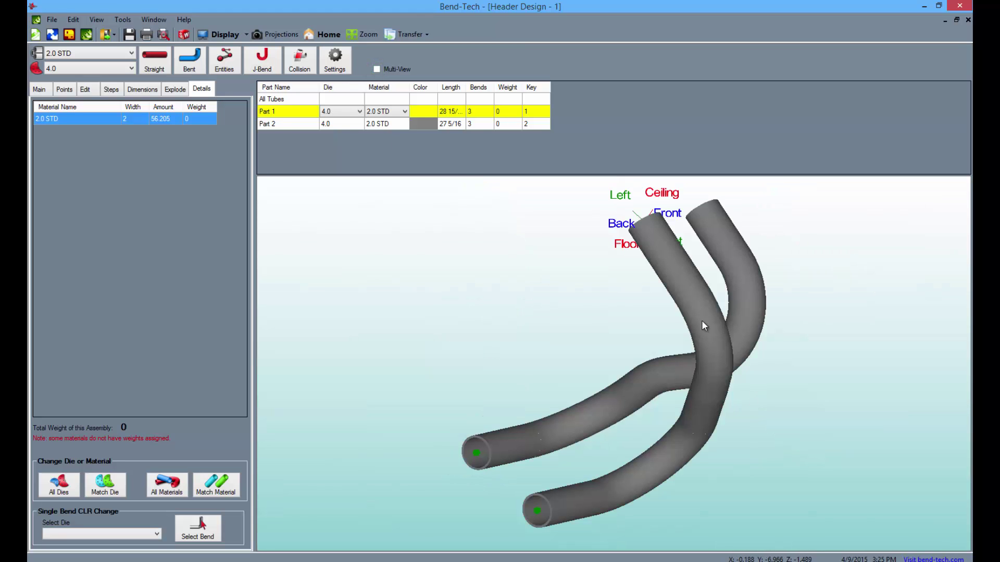
pyautogui.moveTo(575, 477); pyautogui.dragTo(544, 267)
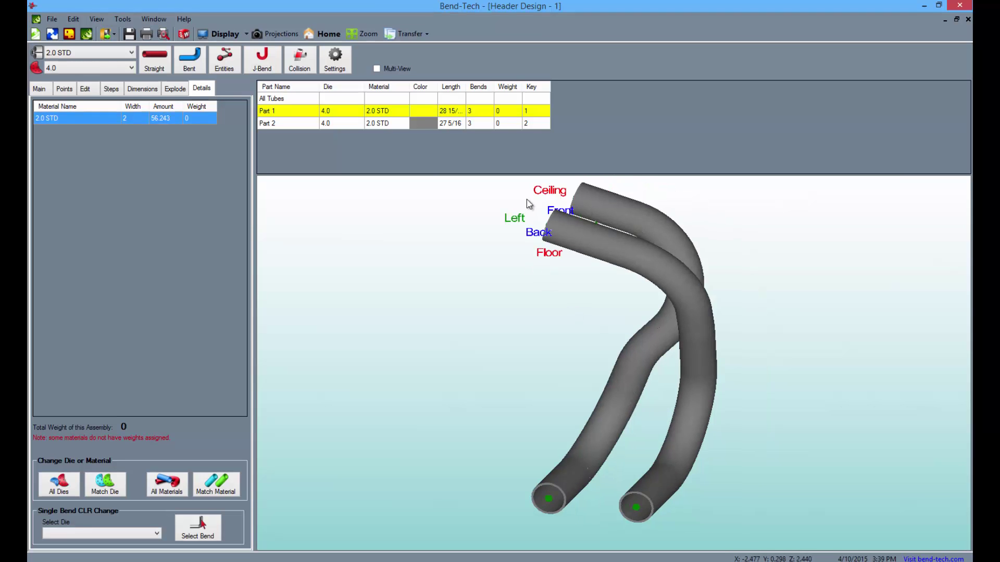
pyautogui.click(263, 58)
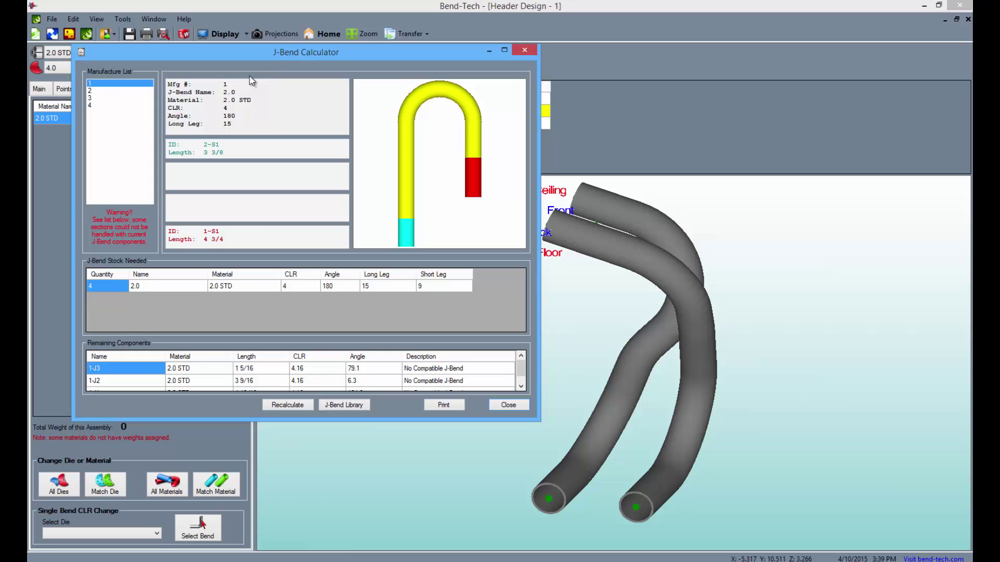
# Review the 180° J-bend layouts 2, 3, 4 and then 1, and close the calculator
pyautogui.click(91, 90)
pyautogui.click(91, 98)
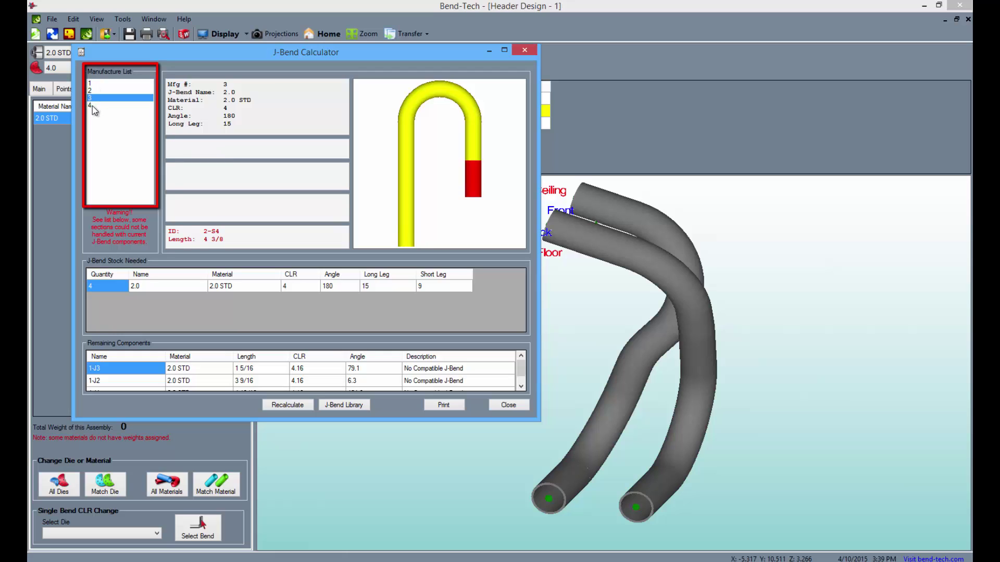
pyautogui.click(92, 105)
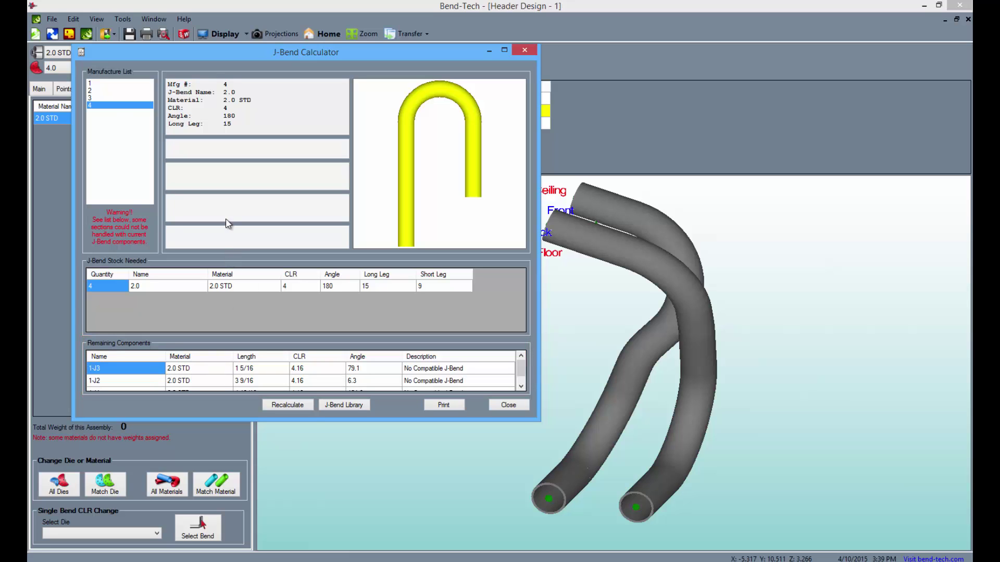
pyautogui.click(89, 83)
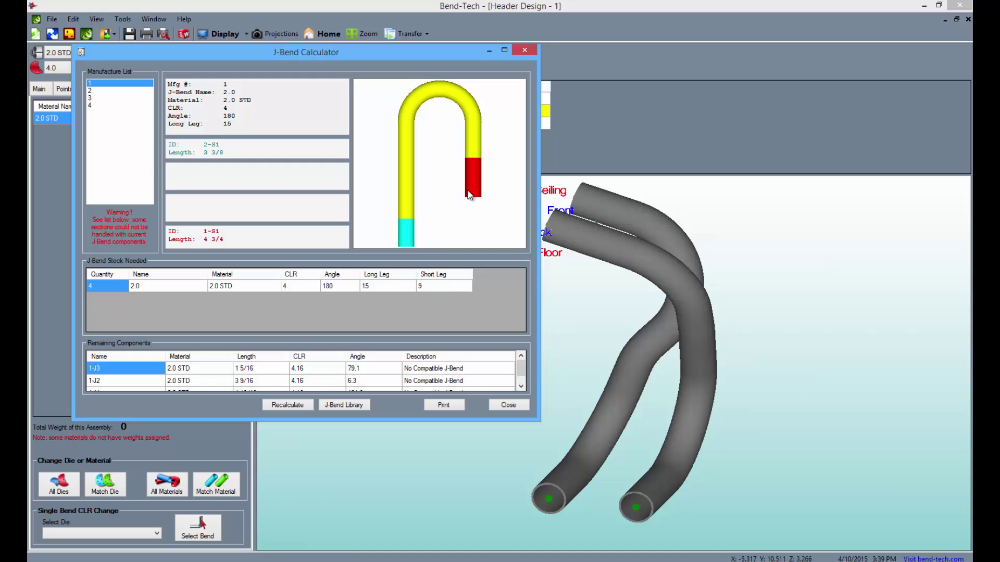
pyautogui.click(499, 405)
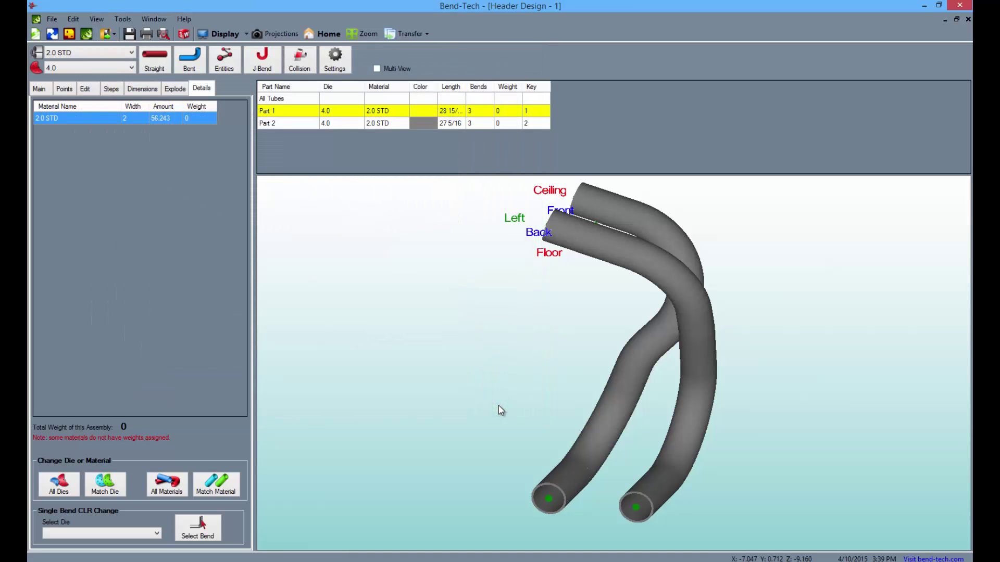
# Run a collision check on the tube pair, orbit it, and return to solid tube display
pyautogui.click(295, 64)
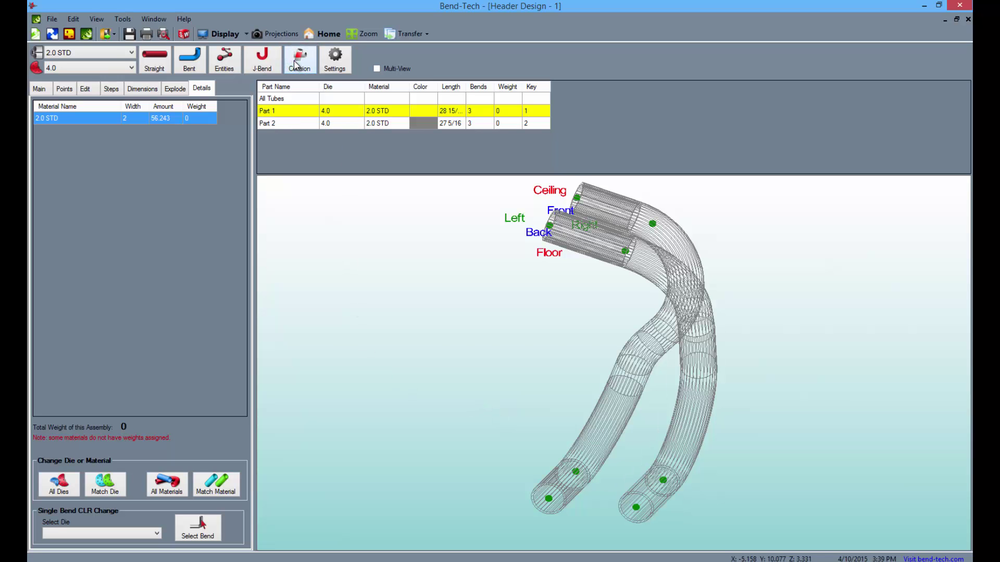
pyautogui.moveTo(653, 363); pyautogui.dragTo(612, 345)
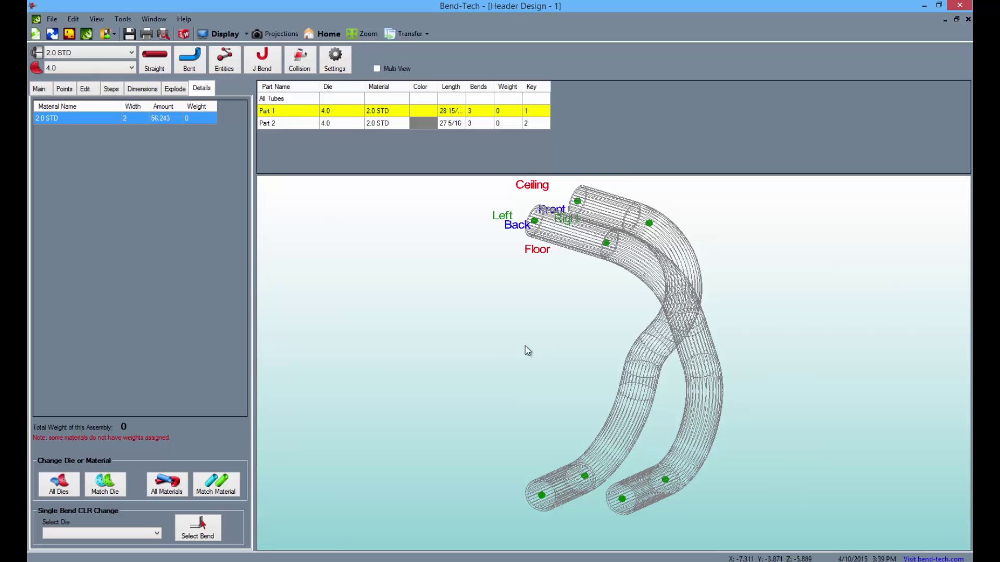
pyautogui.click(221, 35)
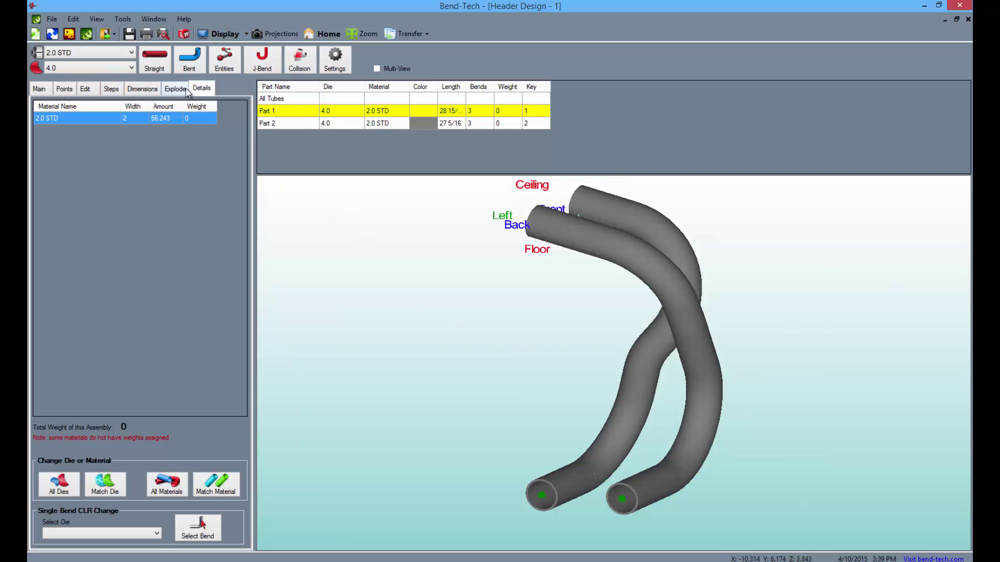
# Add 1.75 DOM steps at the first sections of Part 1 and Part 2
pyautogui.click(111, 88)
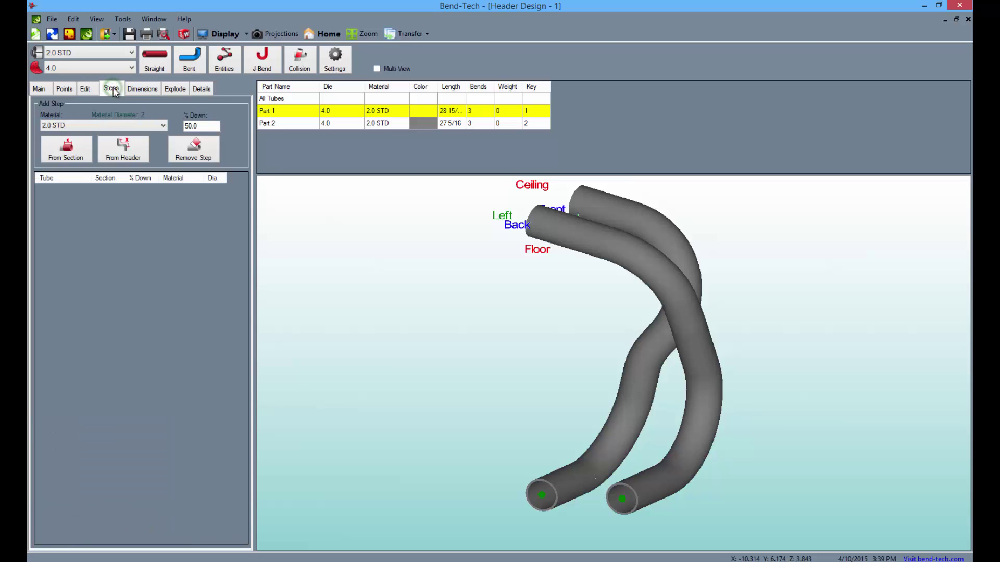
pyautogui.click(109, 126)
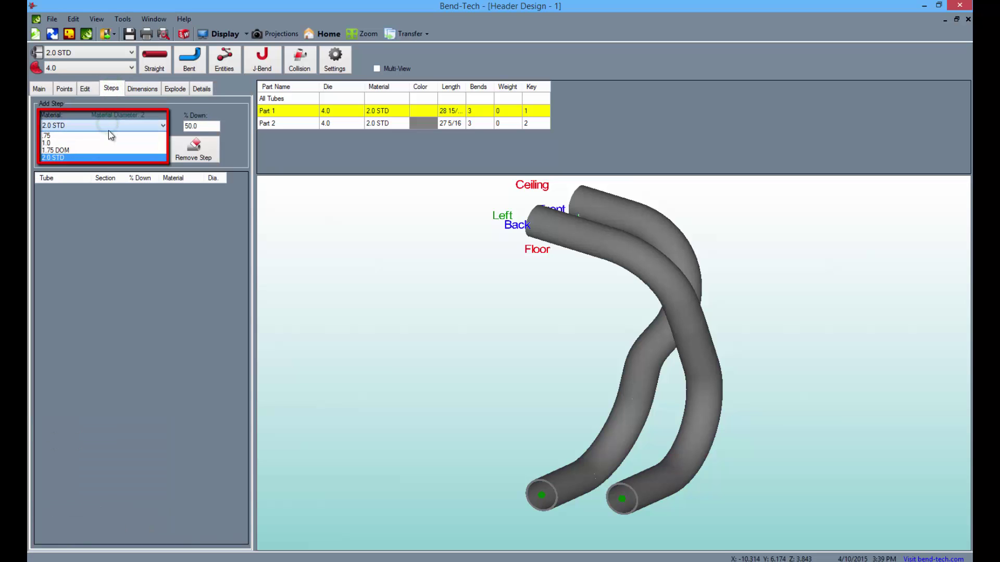
pyautogui.click(110, 150)
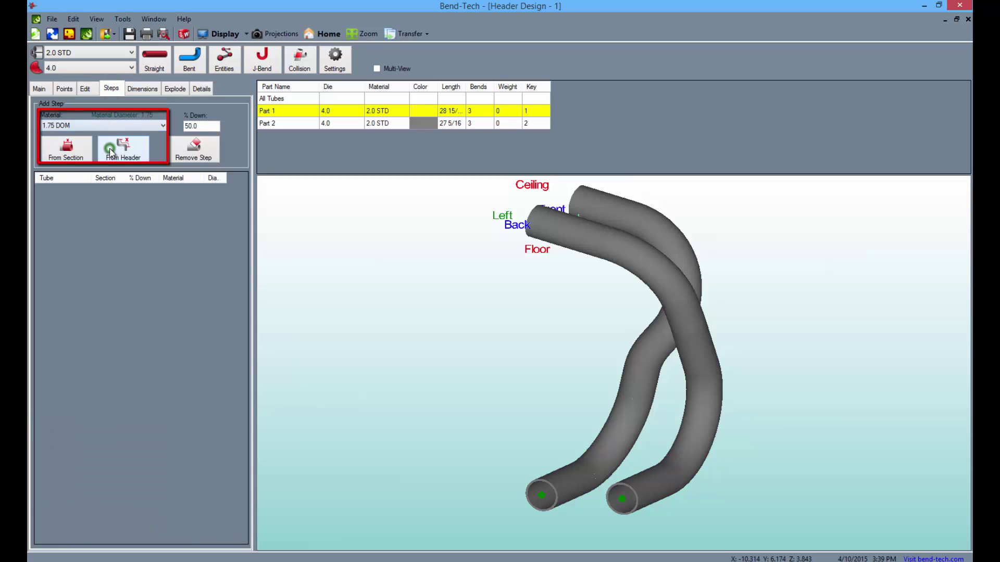
pyautogui.click(76, 154)
pyautogui.click(552, 235)
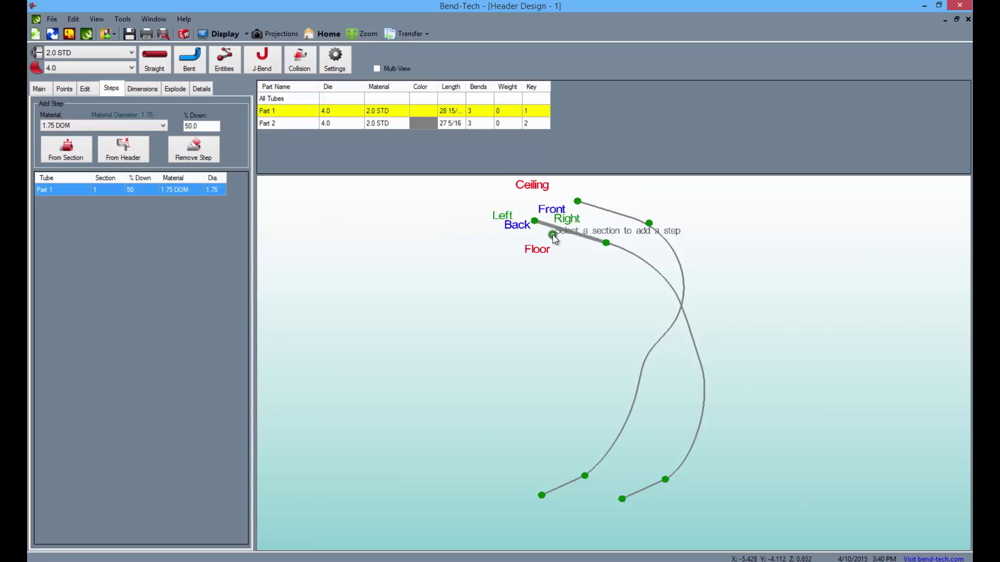
pyautogui.click(597, 212)
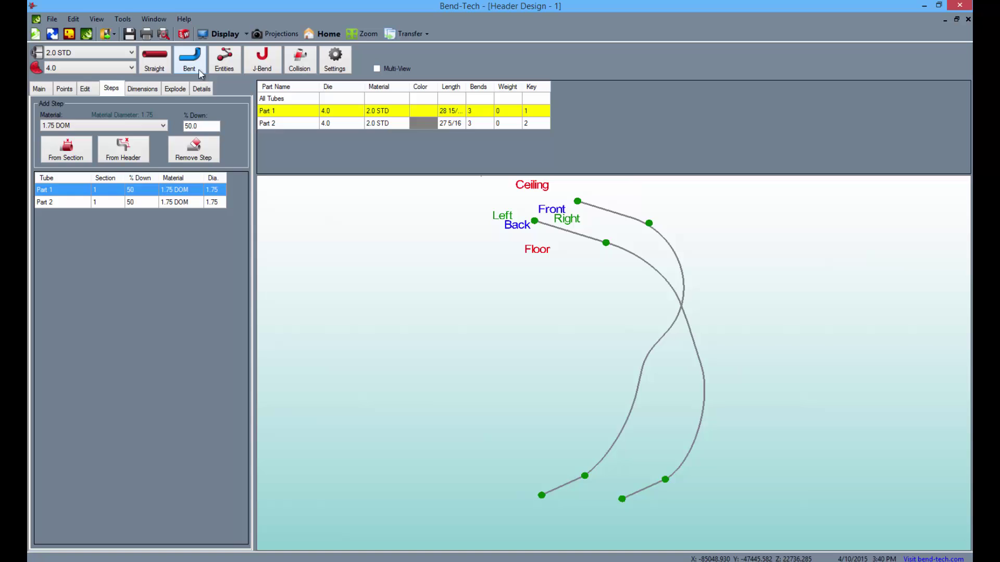
# Inspect the stepped tube ends in solid 3-D view, then bring up the Single Point tools
pyautogui.click(217, 32)
pyautogui.moveTo(585, 277); pyautogui.dragTo(612, 313)
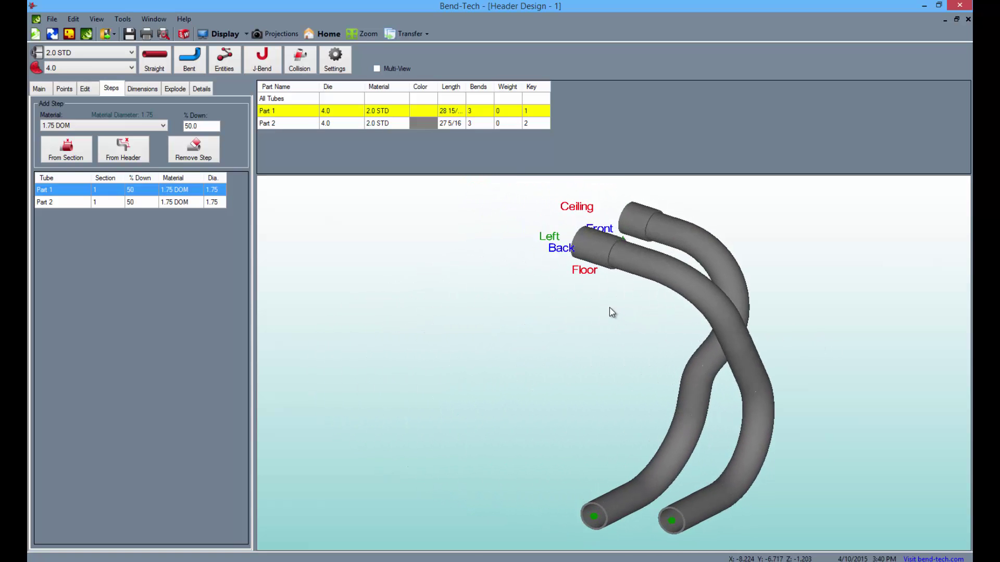
pyautogui.scroll(4, 612, 313)
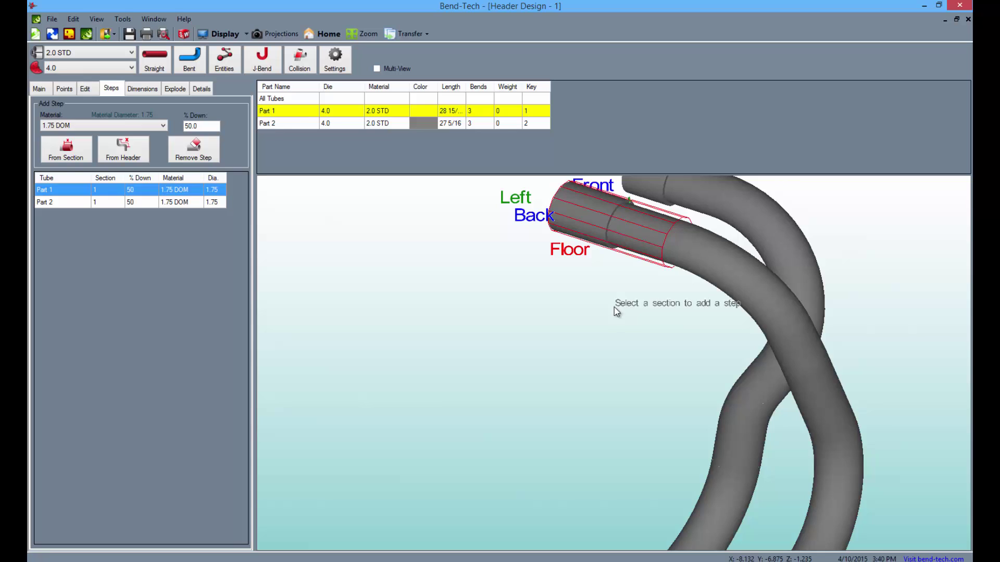
pyautogui.scroll(-4, 614, 308)
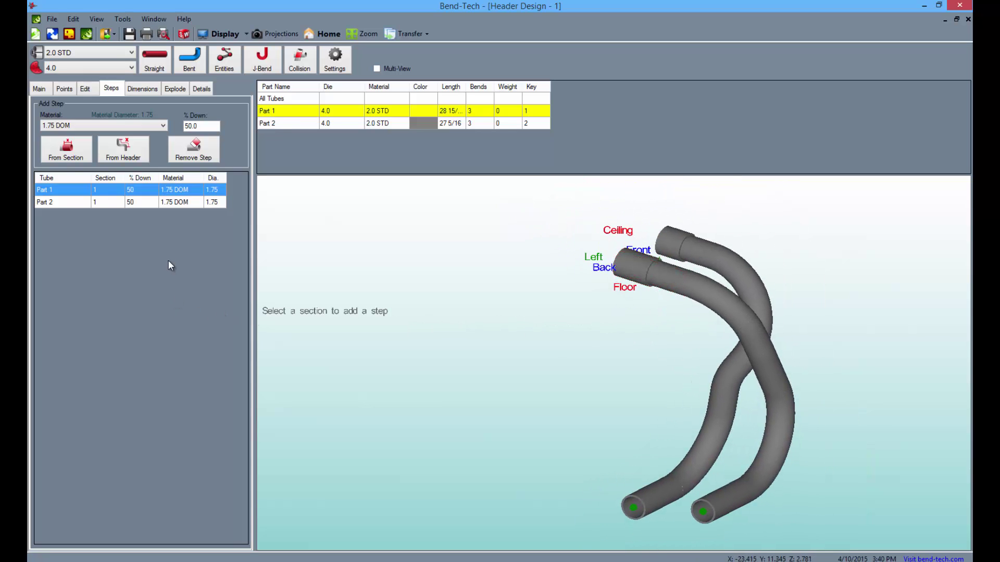
pyautogui.click(70, 92)
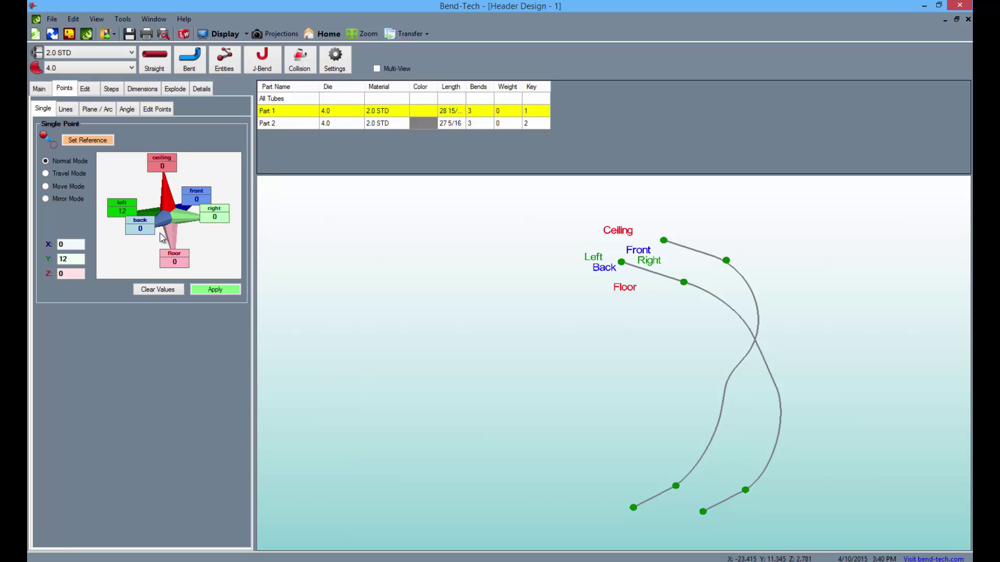
# Place new points 12 units left of the tubes' top ends, using those ends as reference
pyautogui.click(621, 262)
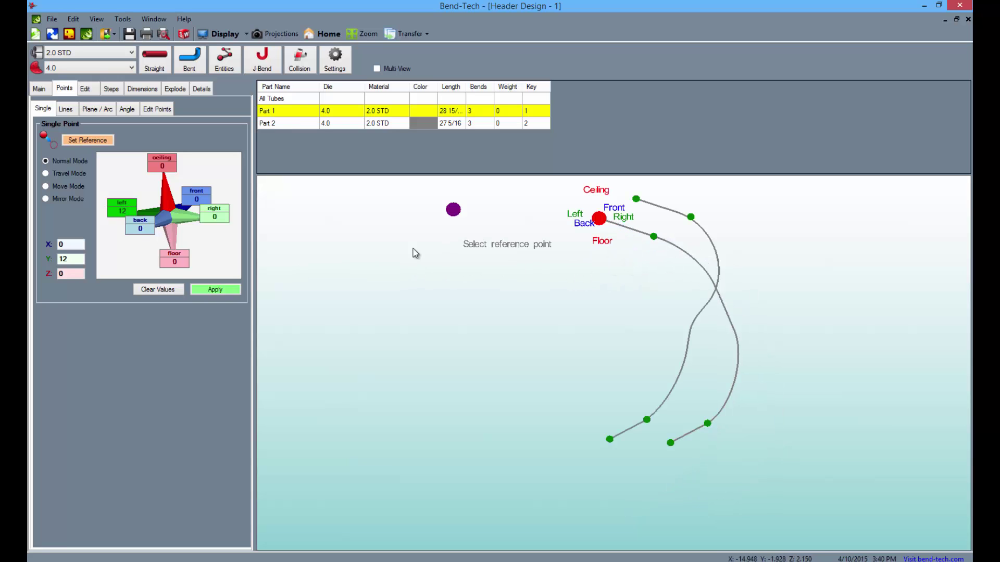
pyautogui.click(631, 200)
pyautogui.click(206, 290)
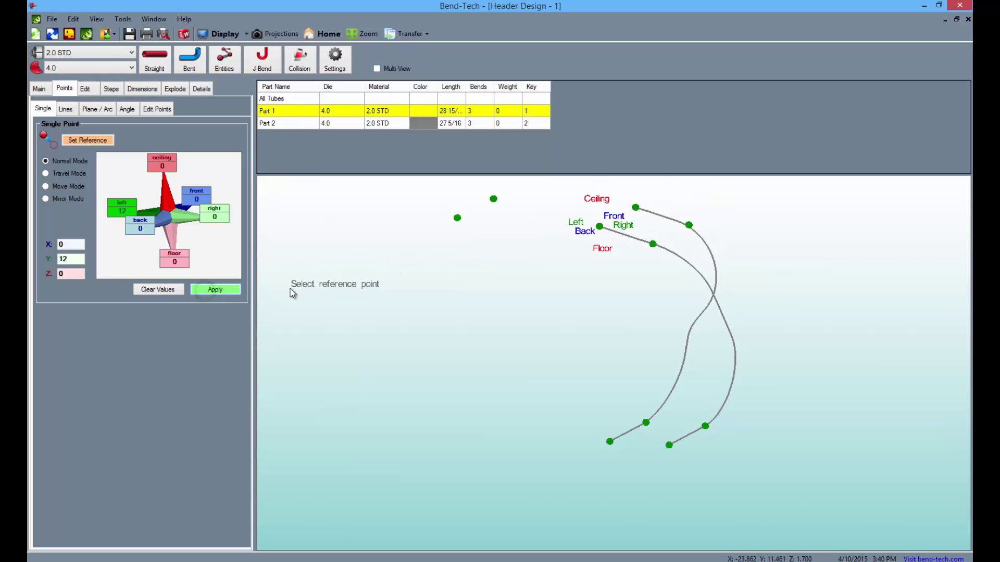
pyautogui.click(85, 88)
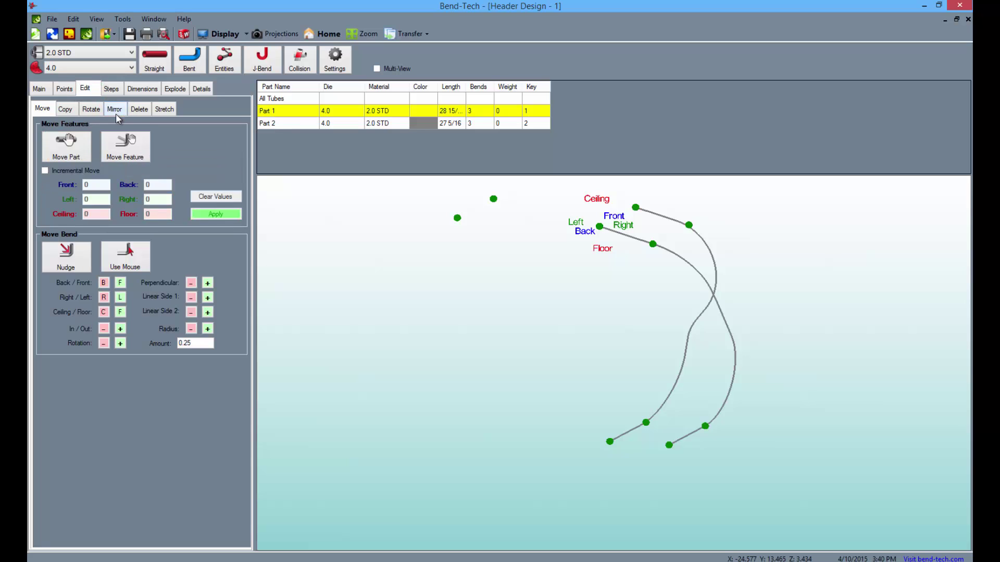
# Mirror both tubes across the Y left/right plane, keeping the original parts
pyautogui.click(115, 109)
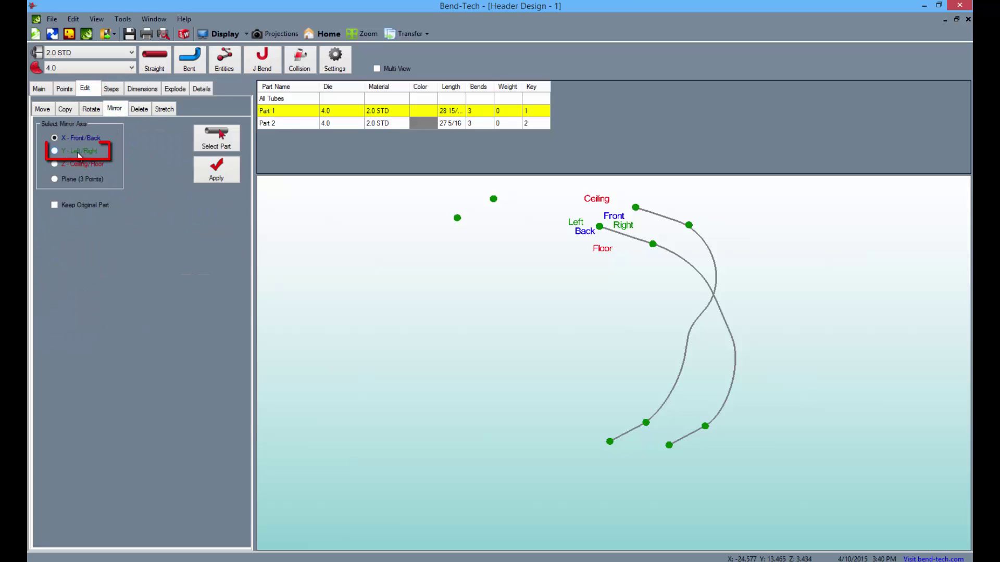
pyautogui.click(55, 152)
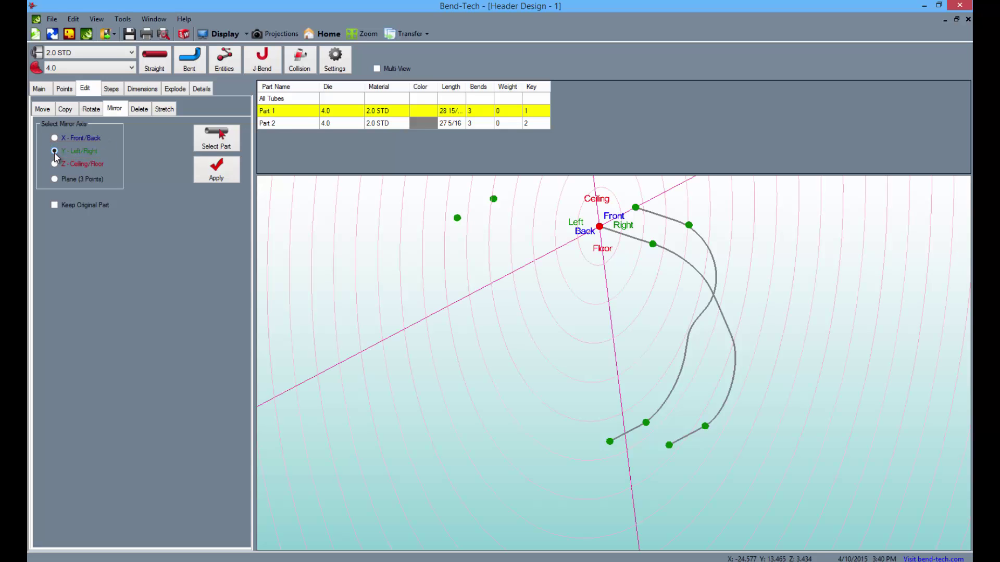
pyautogui.click(214, 140)
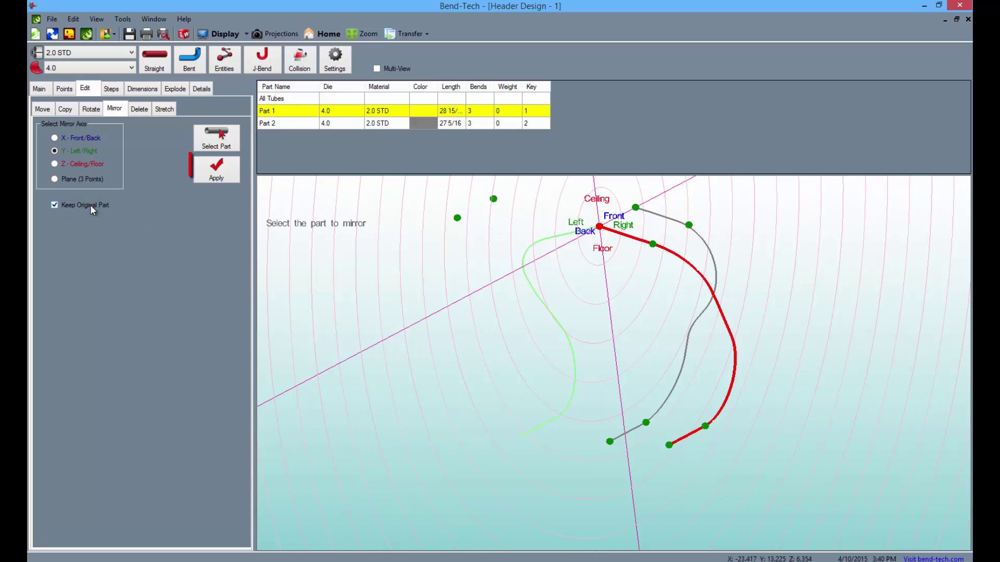
pyautogui.click(225, 177)
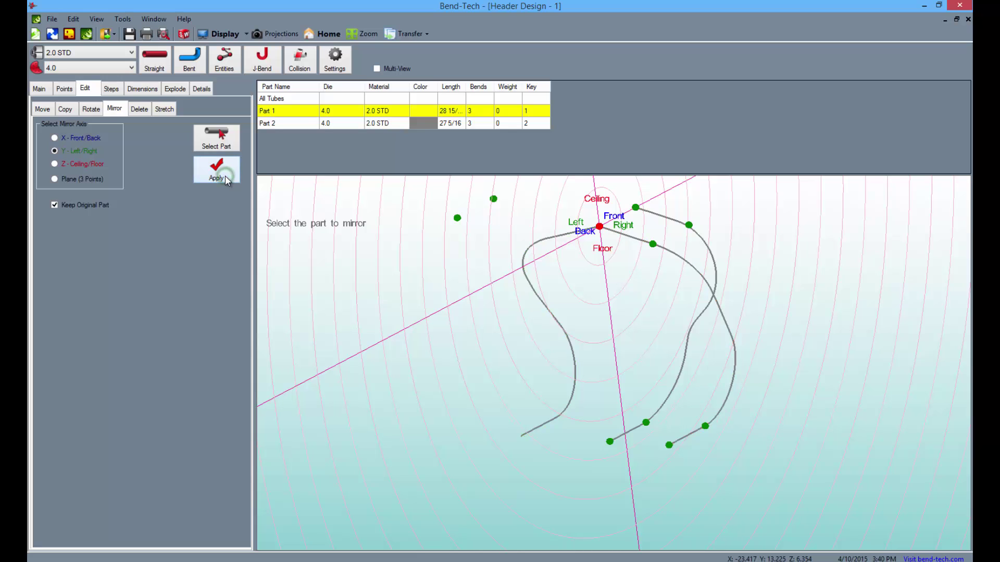
pyautogui.click(647, 220)
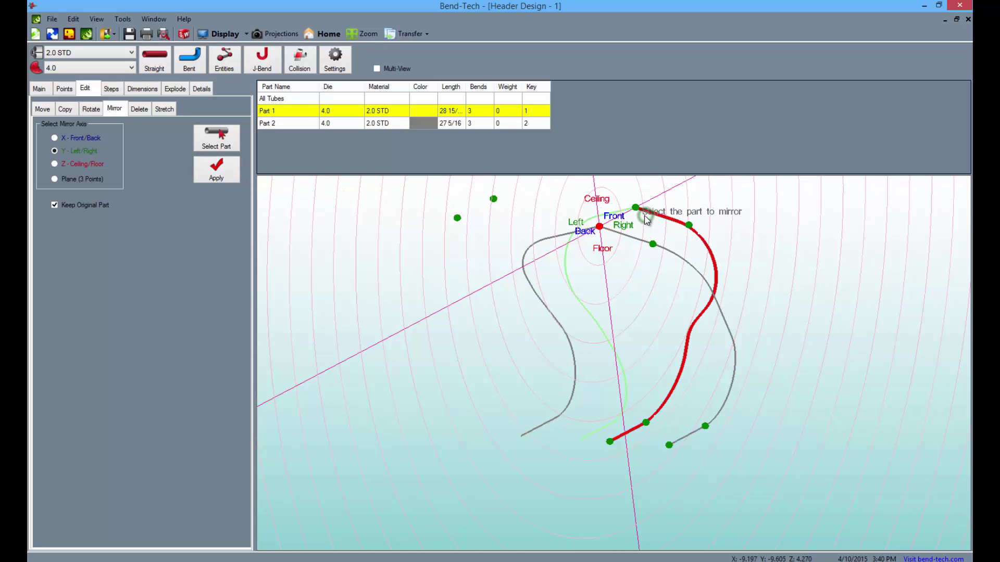
pyautogui.click(225, 177)
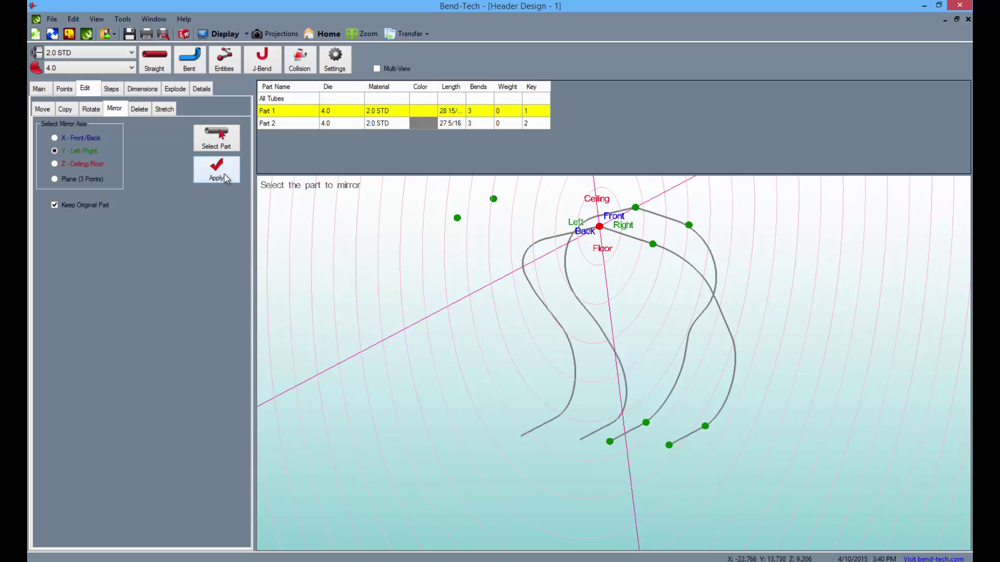
pyautogui.click(66, 109)
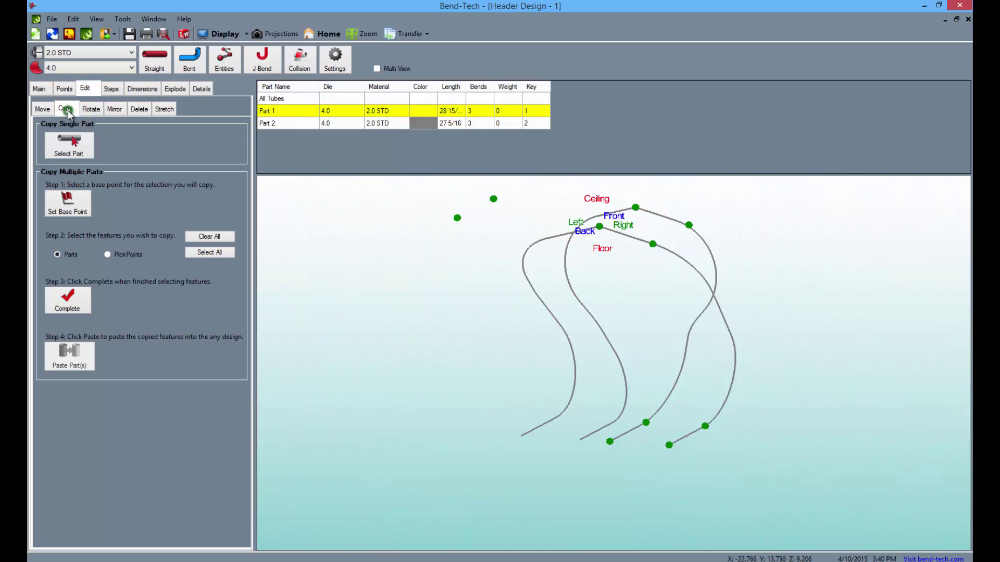
# Copy both mirrored tubes, anchoring each top end onto one of the new left-hand points
pyautogui.click(72, 154)
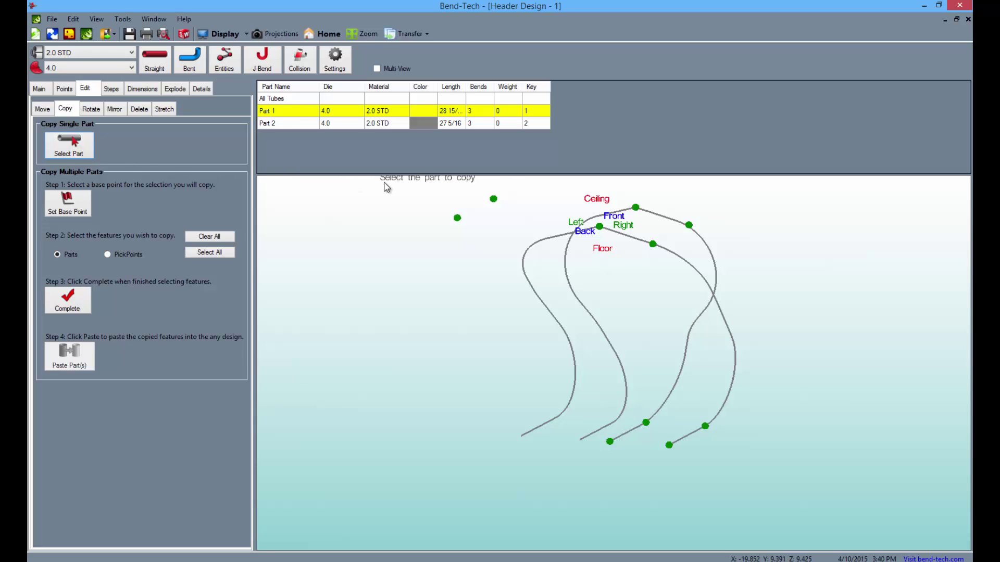
pyautogui.click(566, 236)
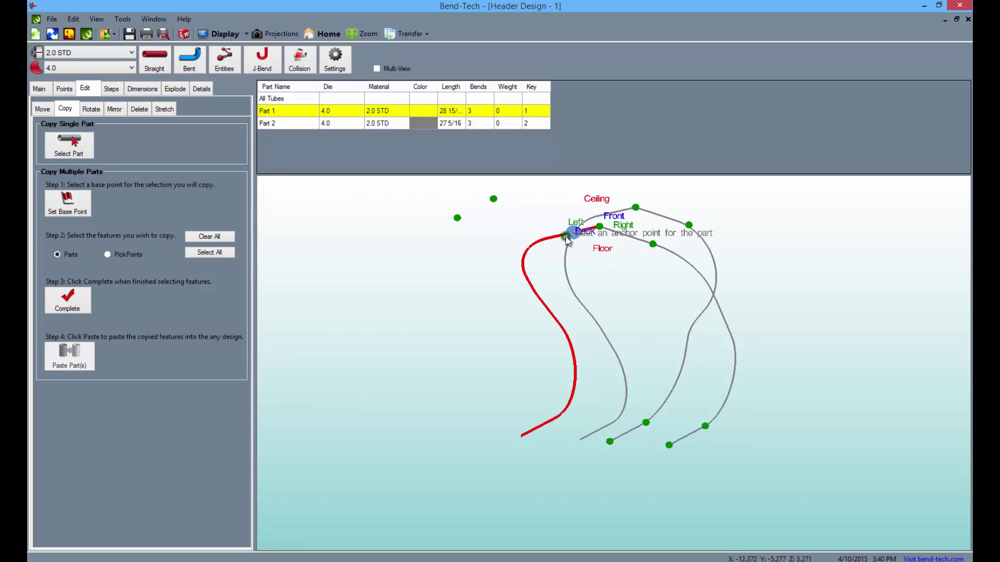
pyautogui.click(599, 226)
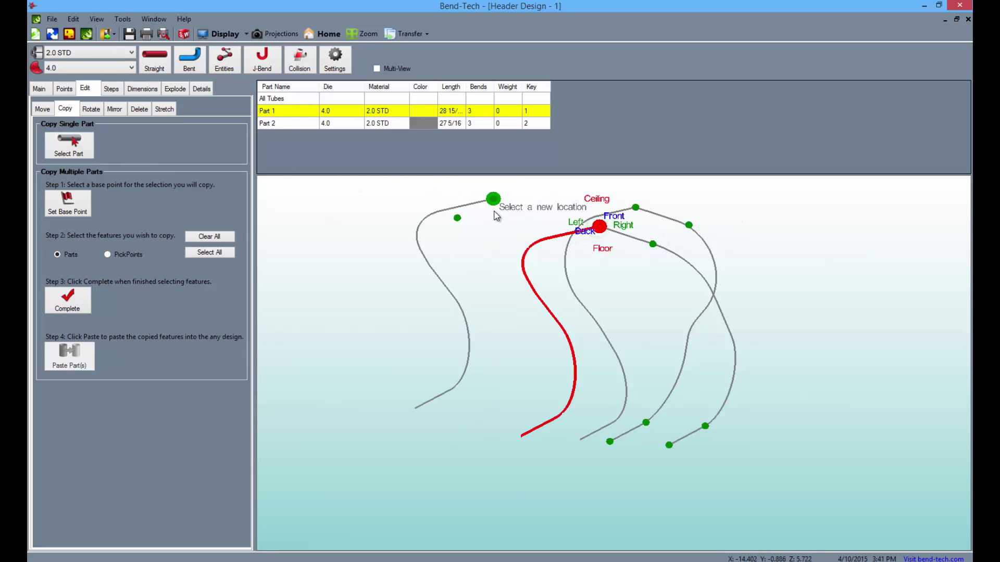
pyautogui.click(457, 218)
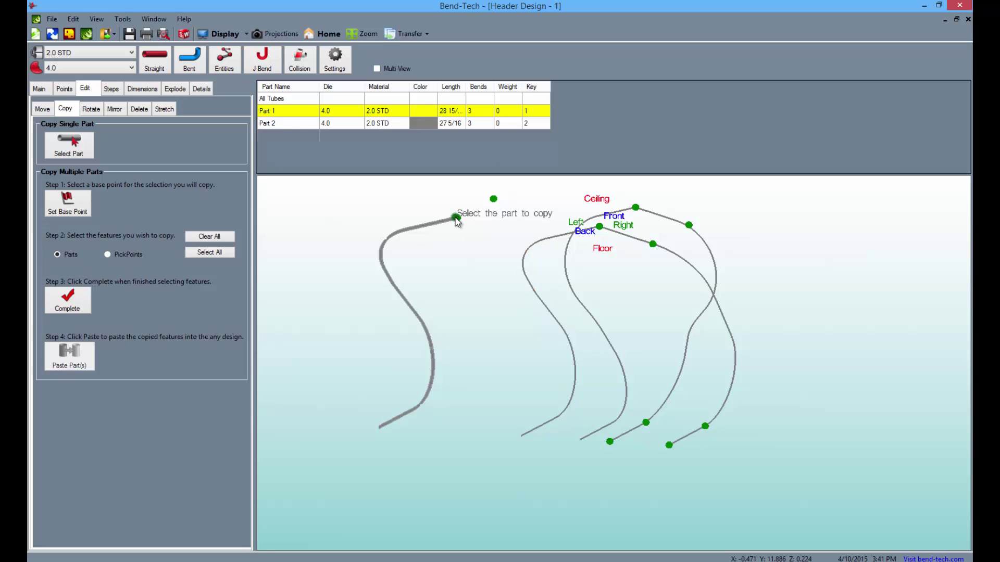
pyautogui.click(619, 218)
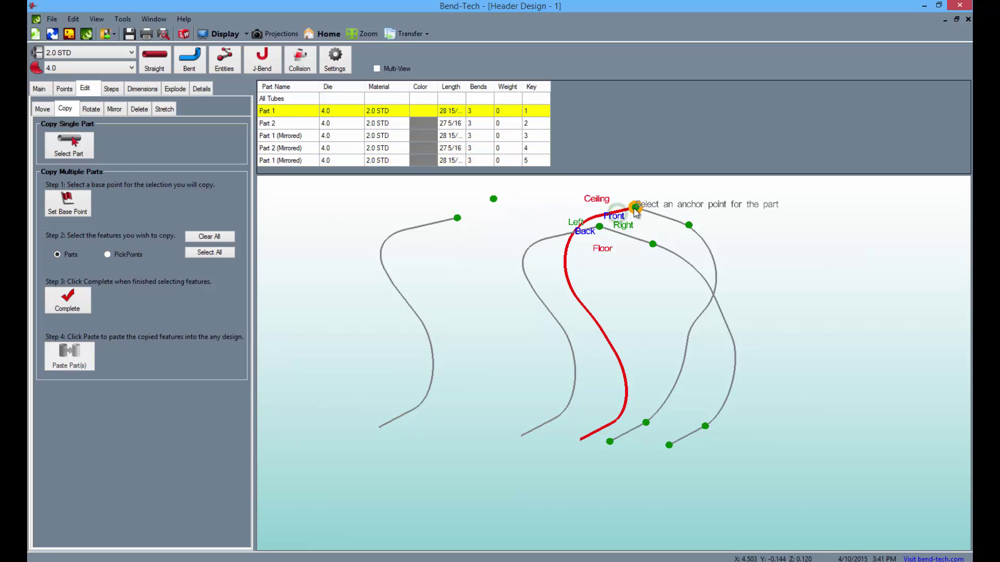
pyautogui.click(635, 208)
pyautogui.click(493, 199)
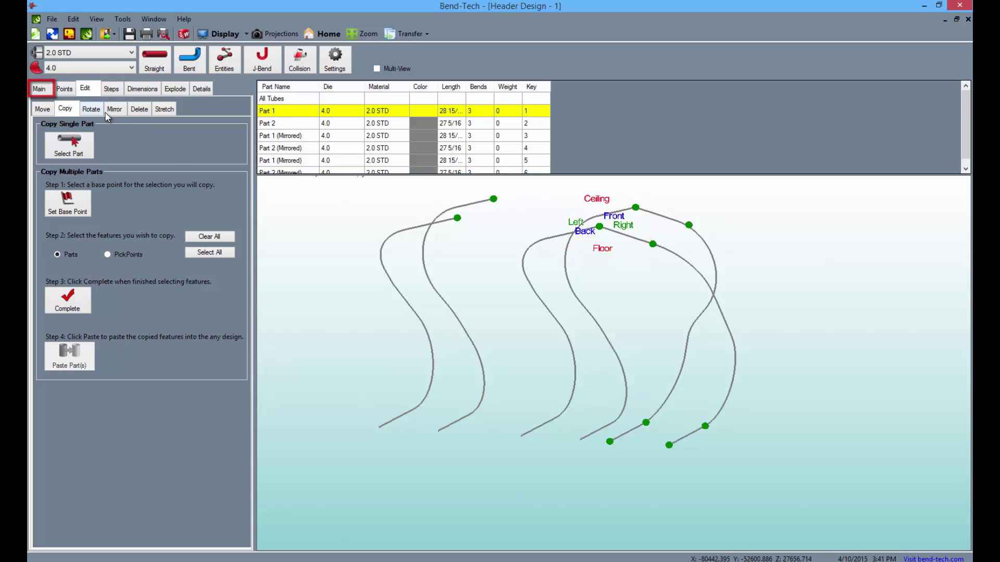
pyautogui.click(42, 89)
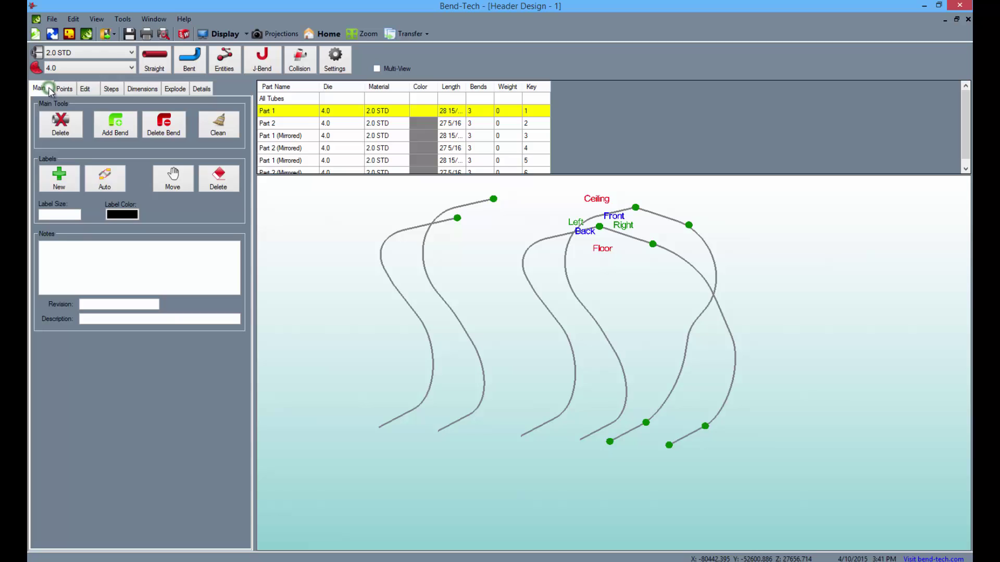
# Delete the two middle mirrored tubes
pyautogui.click(60, 125)
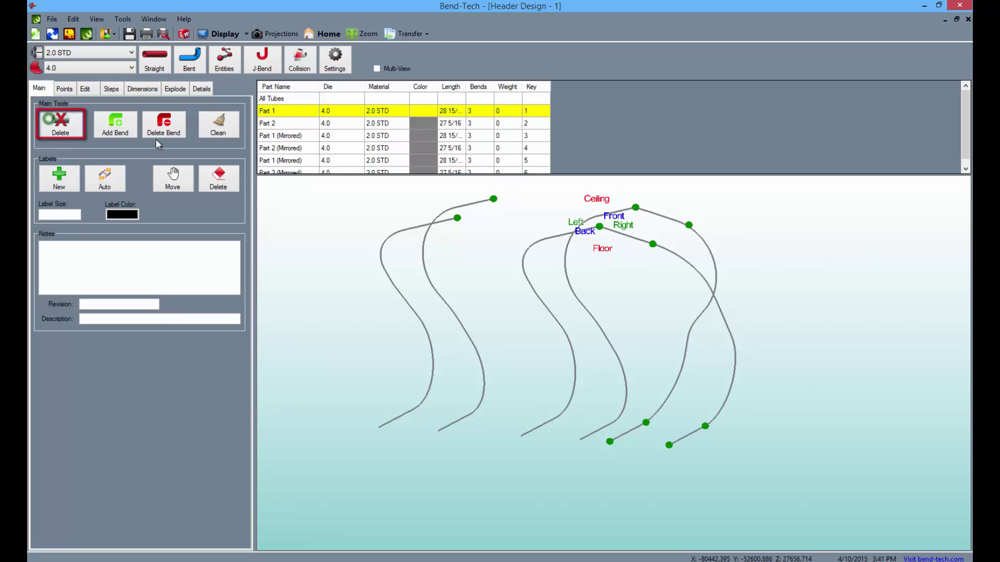
pyautogui.click(567, 262)
pyautogui.click(545, 265)
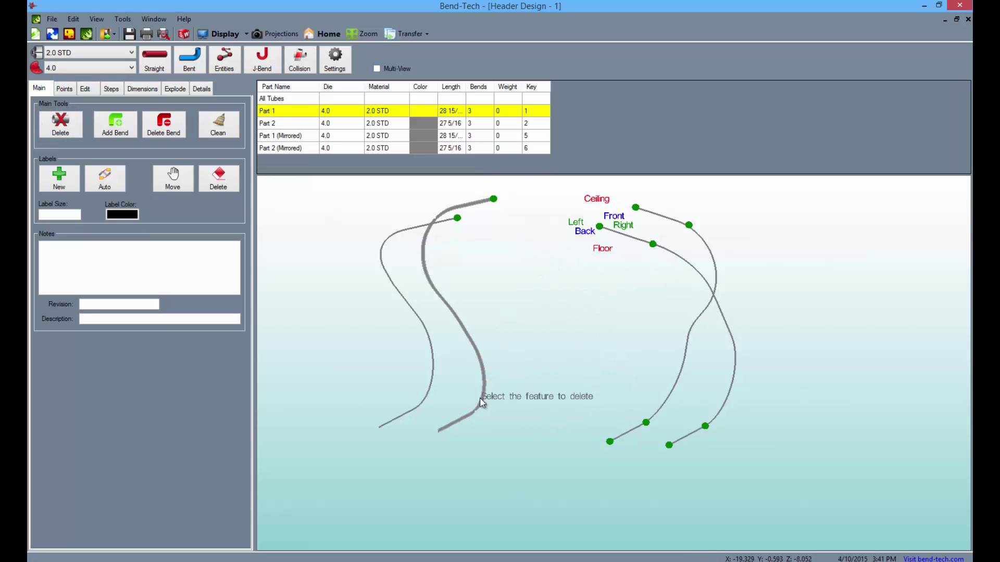
# Switch to solid shaded display and orbit to view both tube pairs
pyautogui.moveTo(467, 309); pyautogui.dragTo(541, 336, button='right')
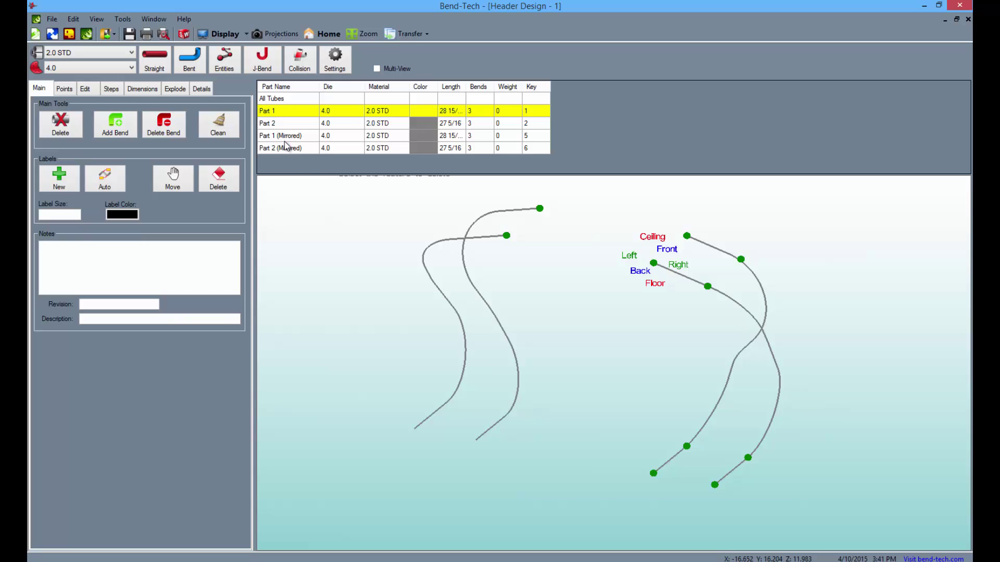
pyautogui.click(227, 37)
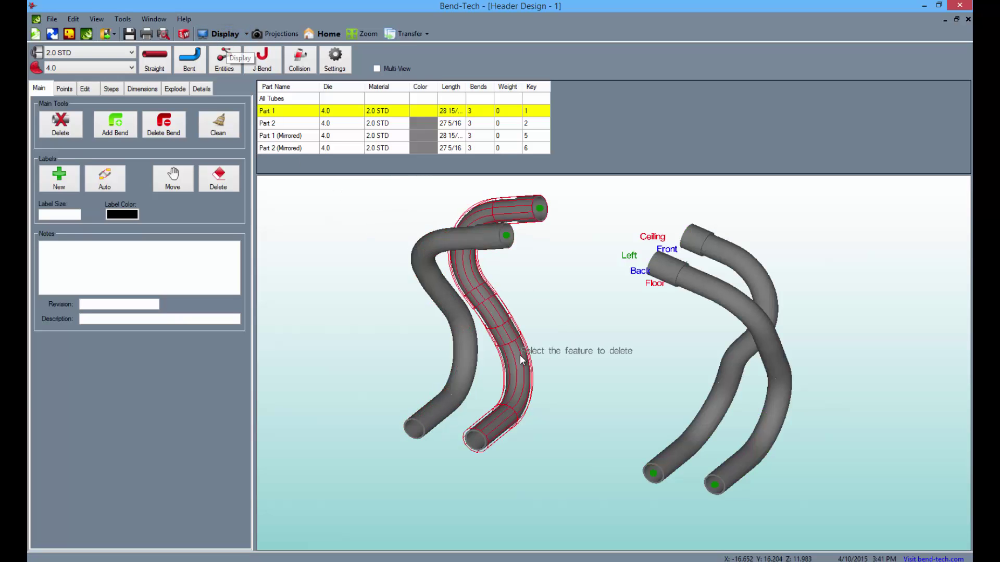
pyautogui.moveTo(565, 374); pyautogui.dragTo(542, 370, button='right')
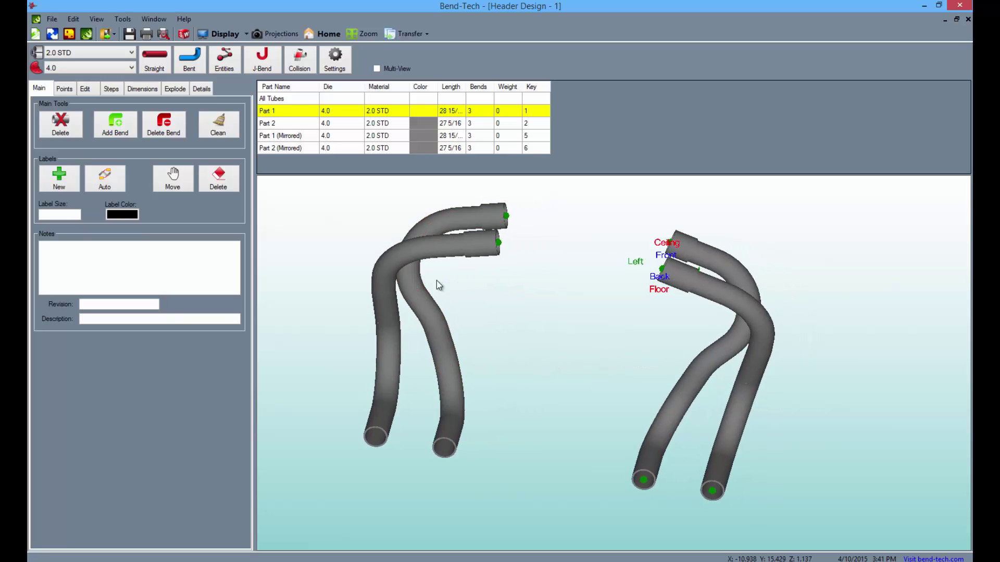
pyautogui.moveTo(435, 295); pyautogui.dragTo(434, 306, button='right')
pyautogui.press('Delete')
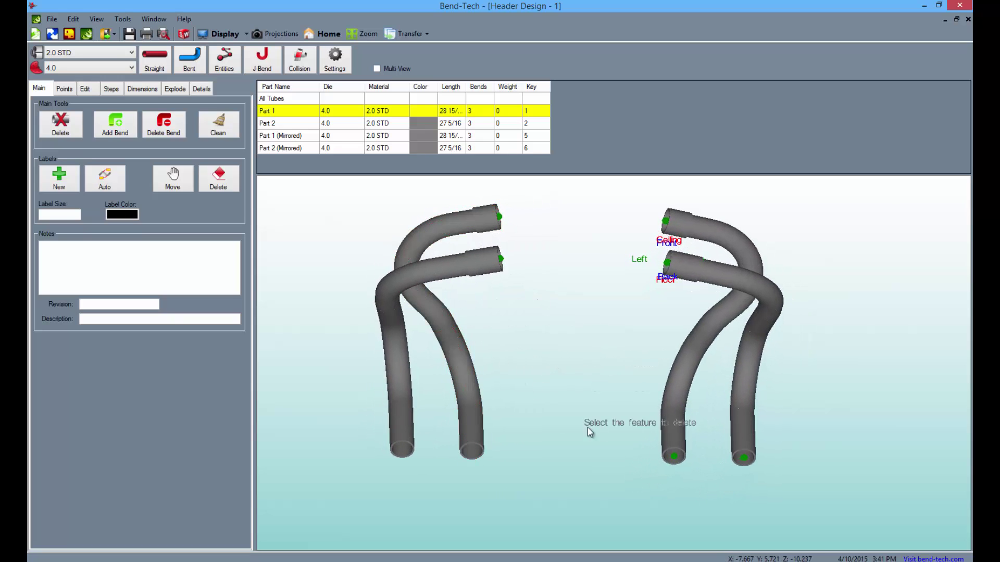